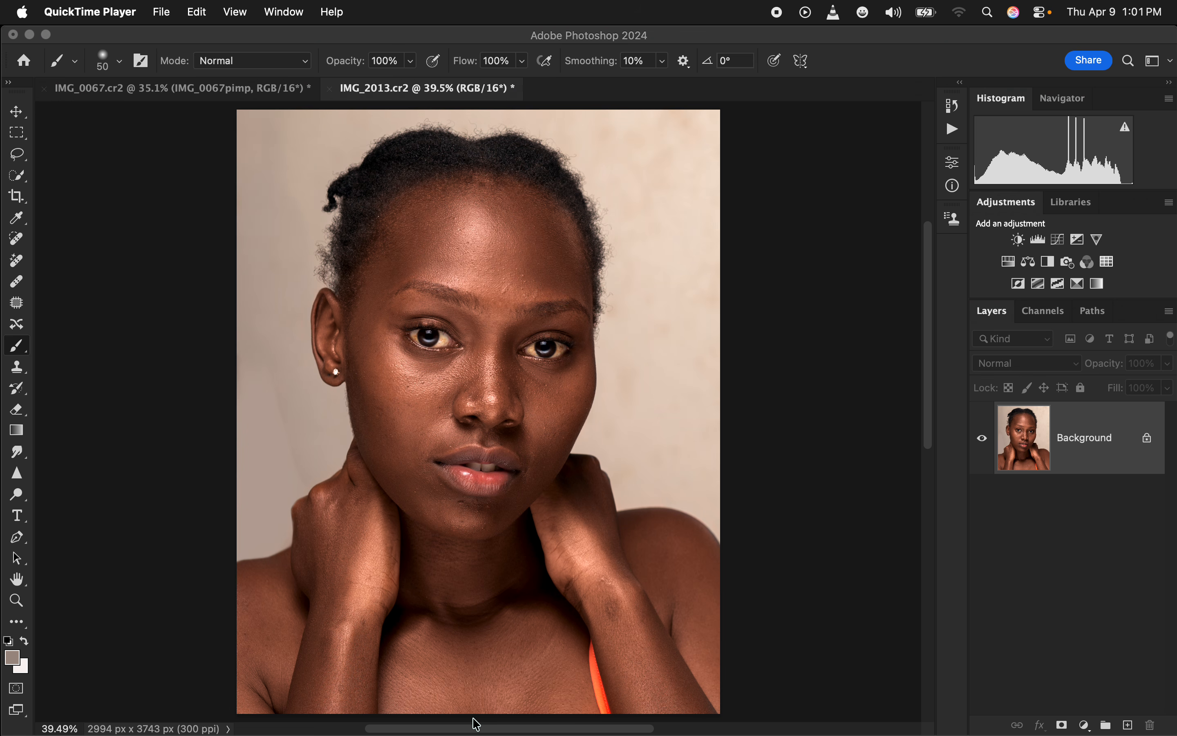
# Duplicate the Background layer twice
pyautogui.click(497, 39)
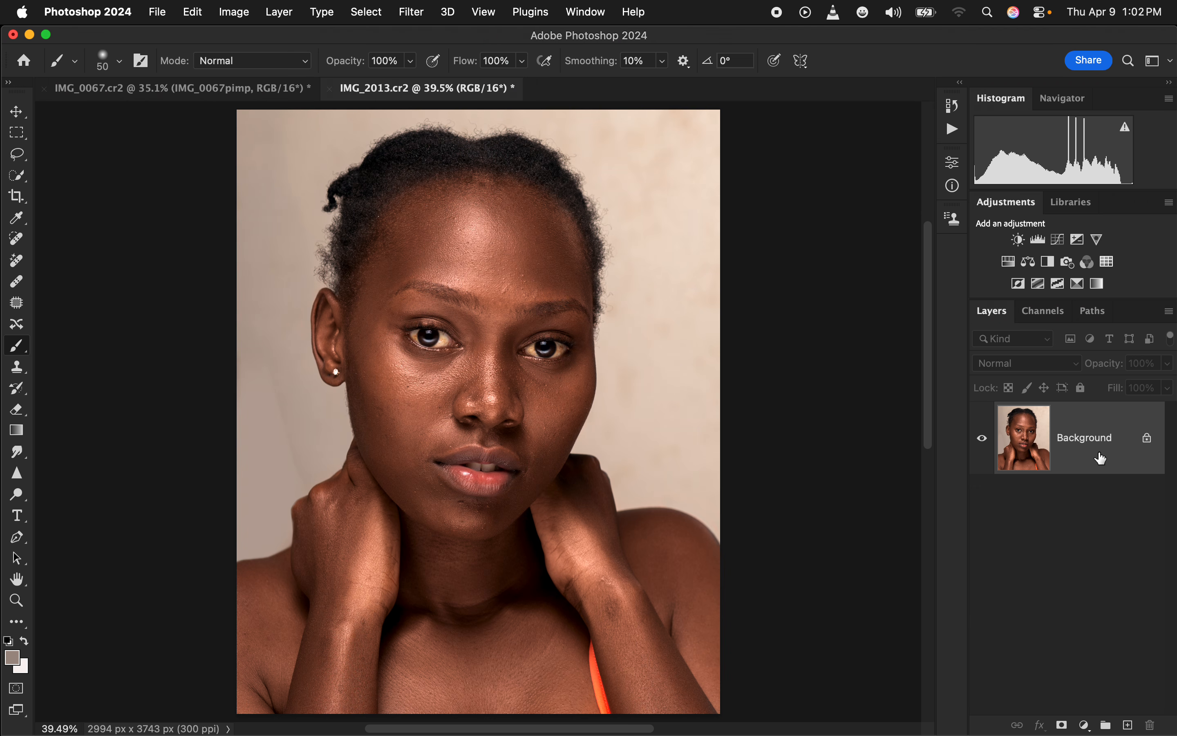
pyautogui.press('super+j')
pyautogui.press('super+j')
# Rename the lower duplicate layer COLOR and the upper duplicate TEXTURE
pyautogui.click(1077, 517)
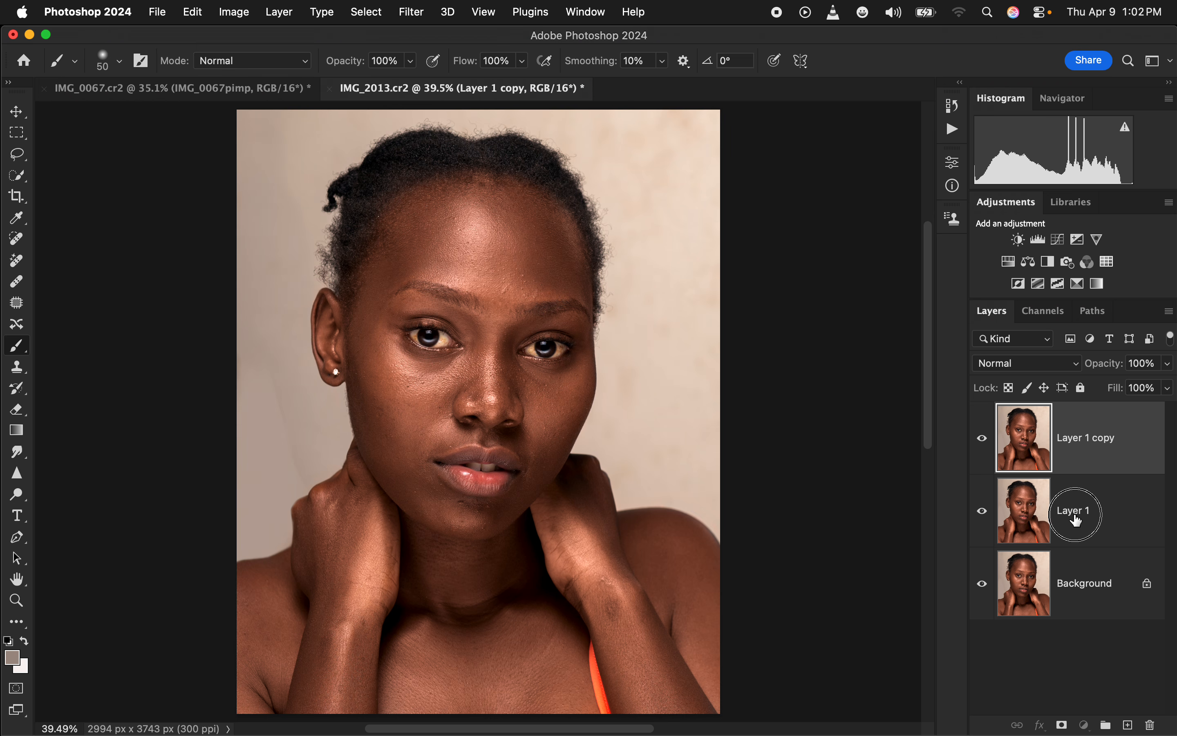
pyautogui.doubleClick(1076, 517)
pyautogui.write('COLOR')
pyautogui.press('Return')
pyautogui.doubleClick(1080, 441)
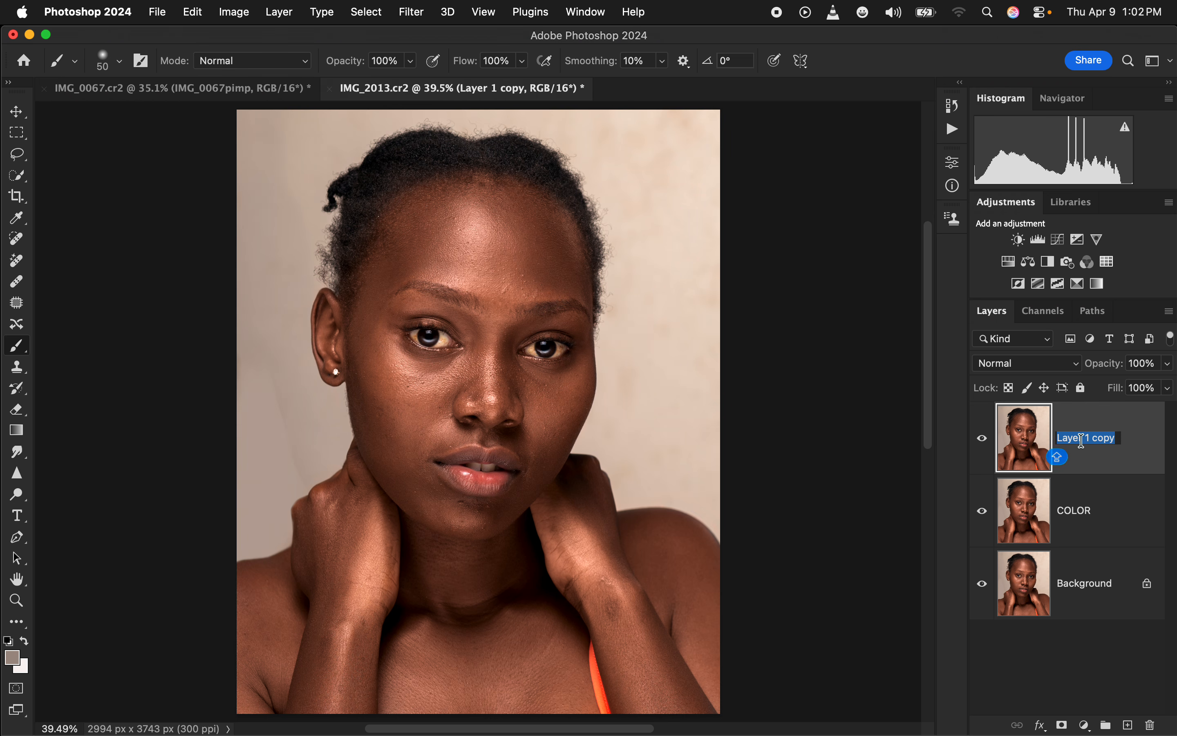
pyautogui.write('TEXTURE')
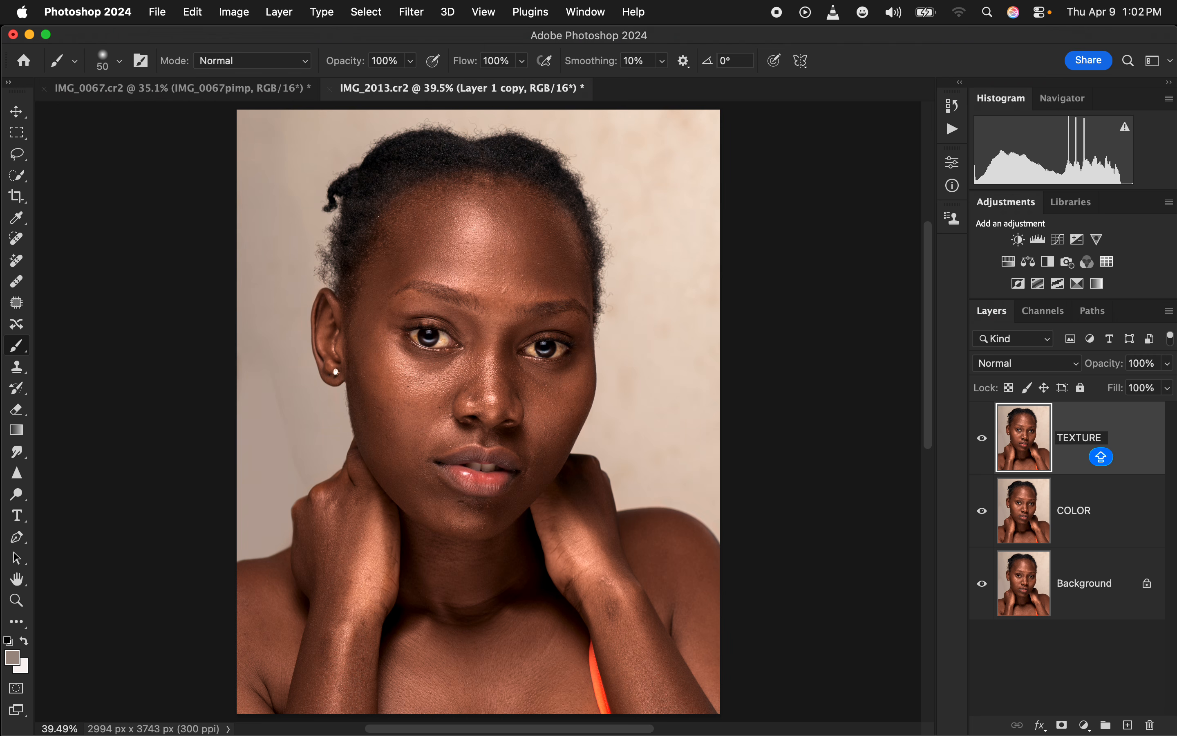
pyautogui.press('Return')
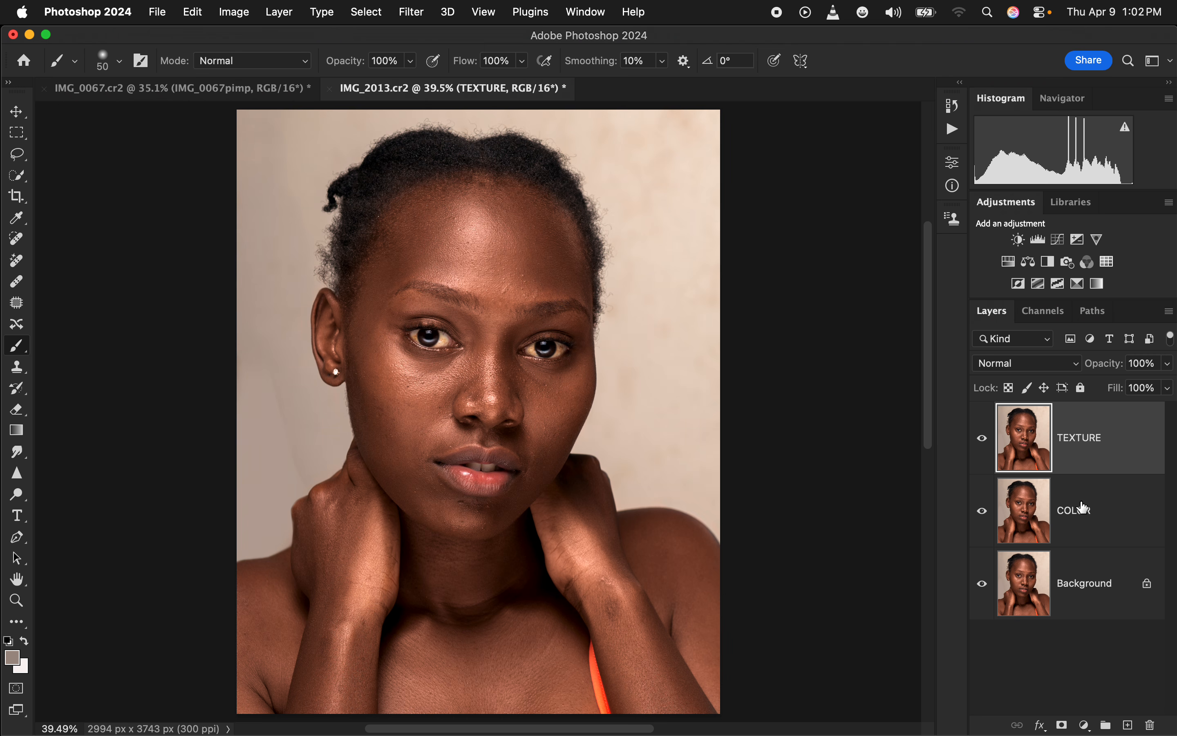
# Hide the TEXTURE layer and open the Gaussian Blur settings for the COLOR layer
pyautogui.click(1103, 510)
pyautogui.click(982, 437)
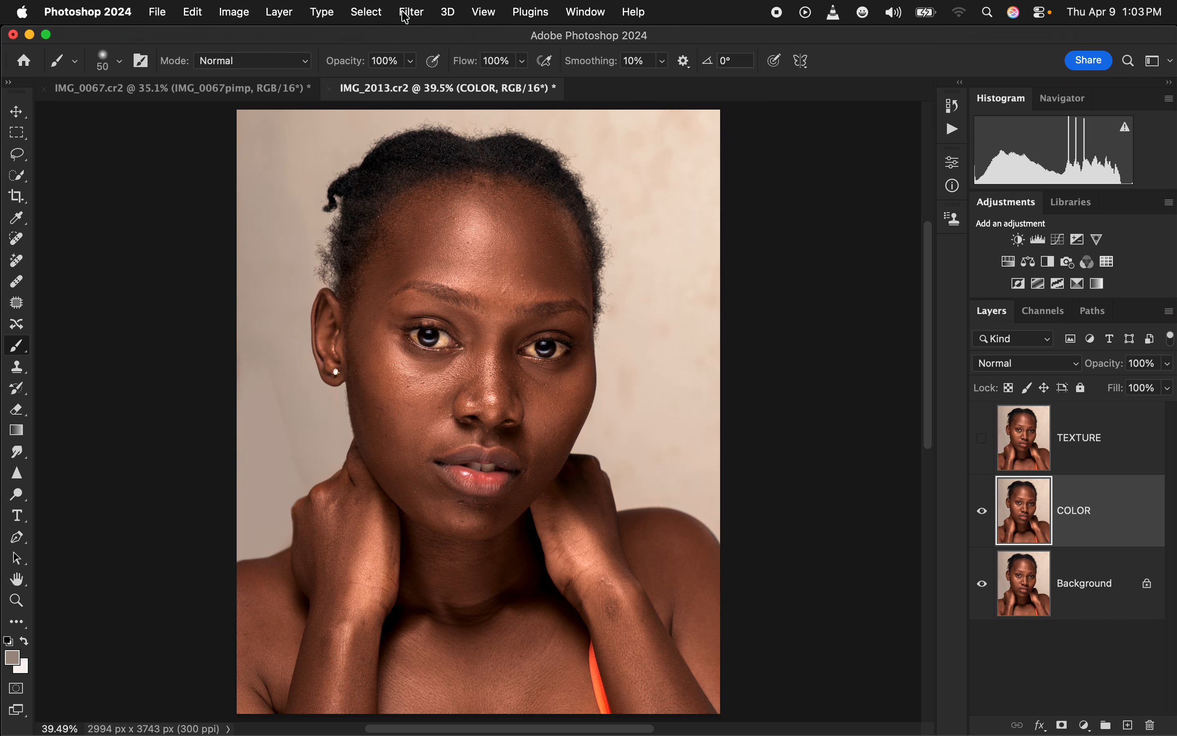
pyautogui.click(409, 13)
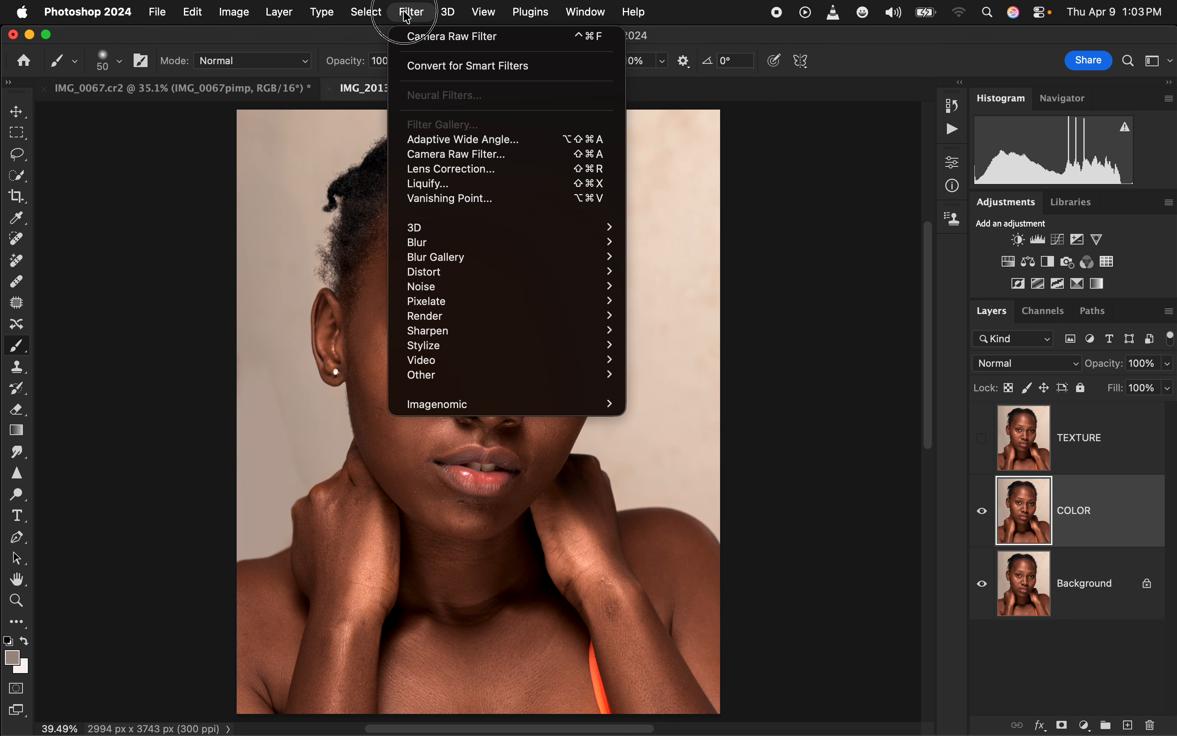
pyautogui.moveTo(535, 242)
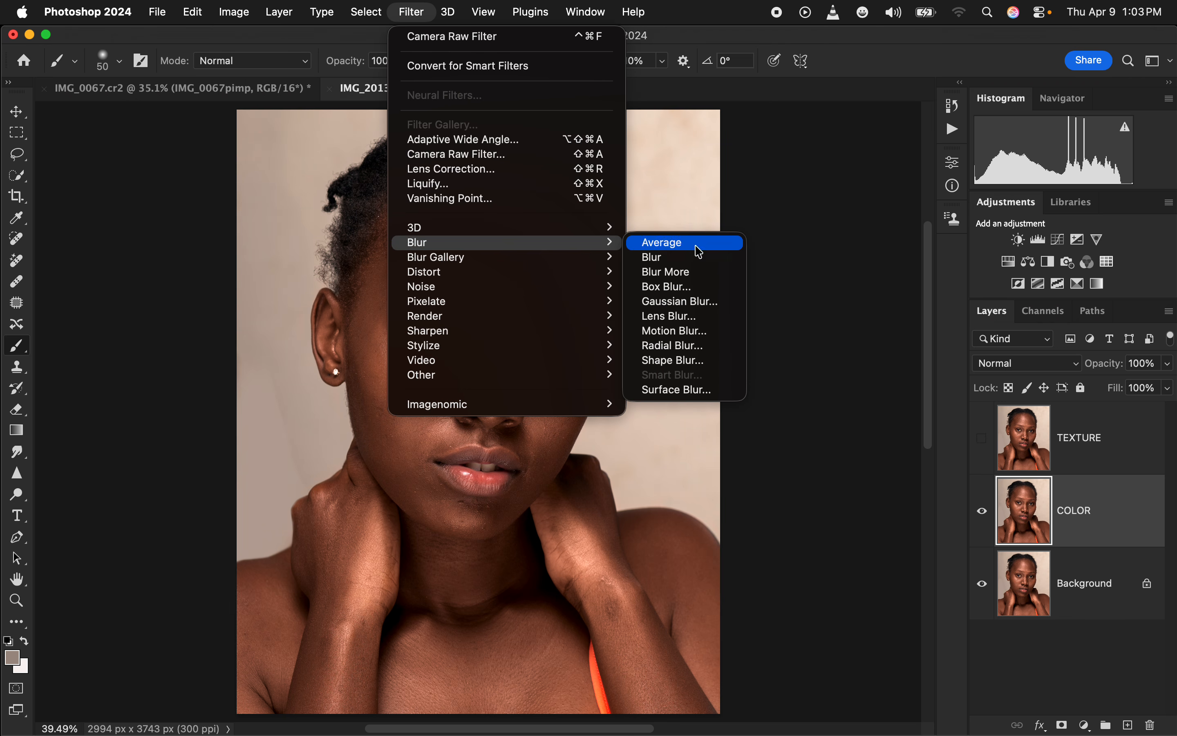
pyautogui.click(714, 302)
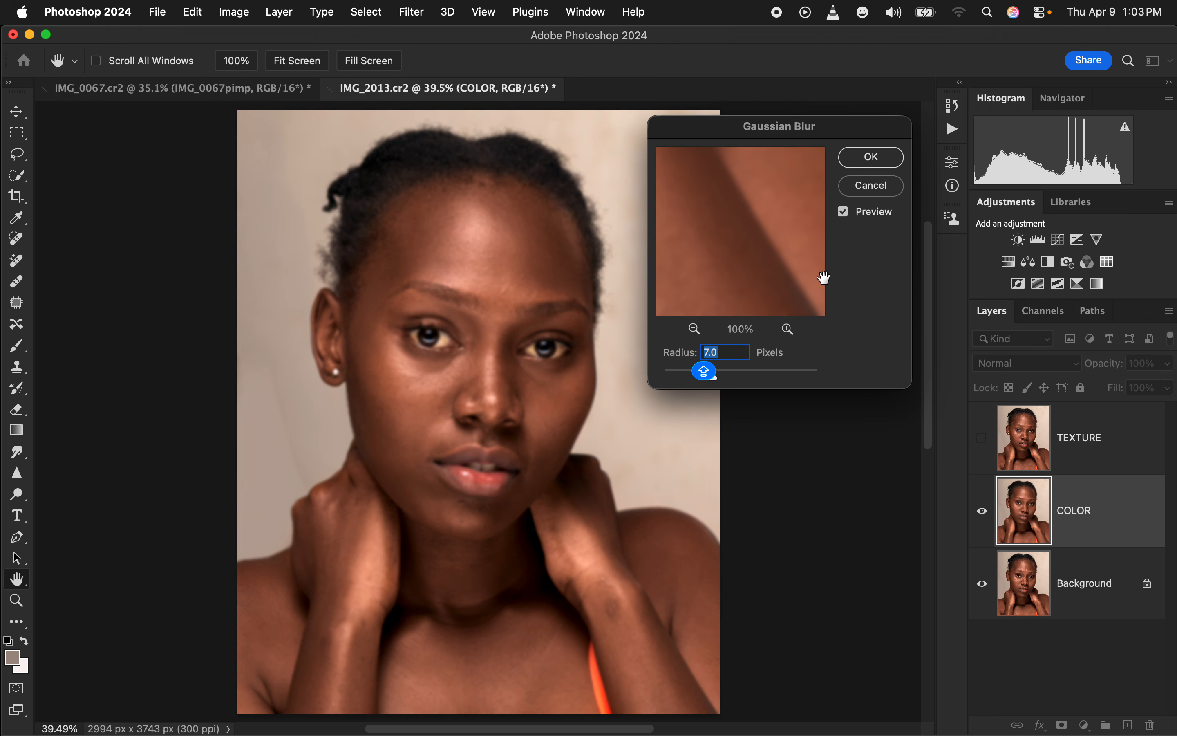
# Try Gaussian Blur radii from 0.1 to 126.6 pixels while previewing the skin around the nose and cheek
pyautogui.click(677, 373)
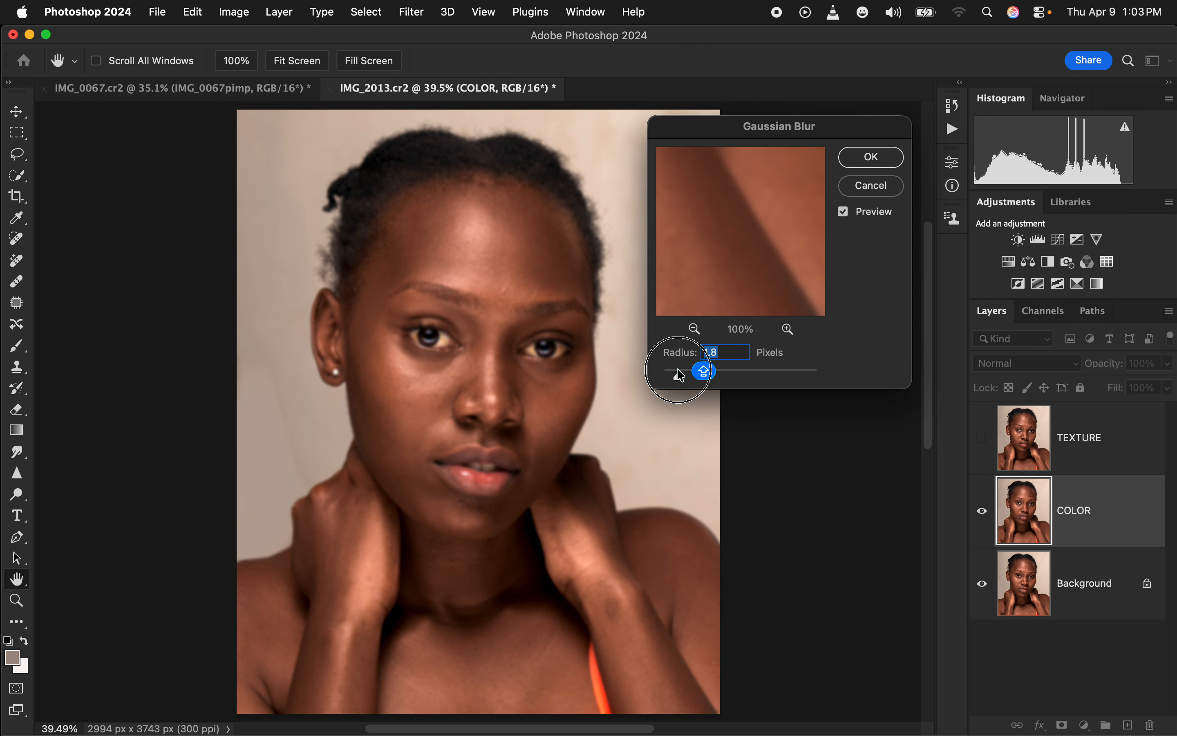
pyautogui.moveTo(677, 374); pyautogui.dragTo(664, 375)
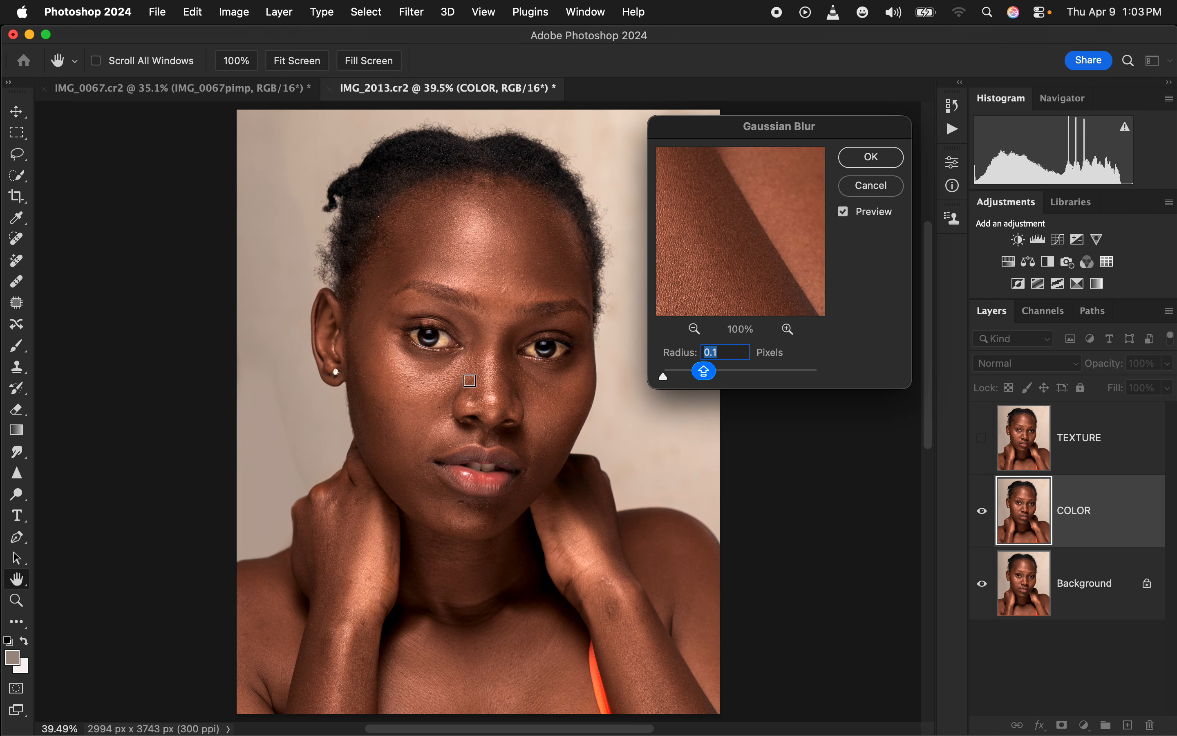
pyautogui.click(482, 371)
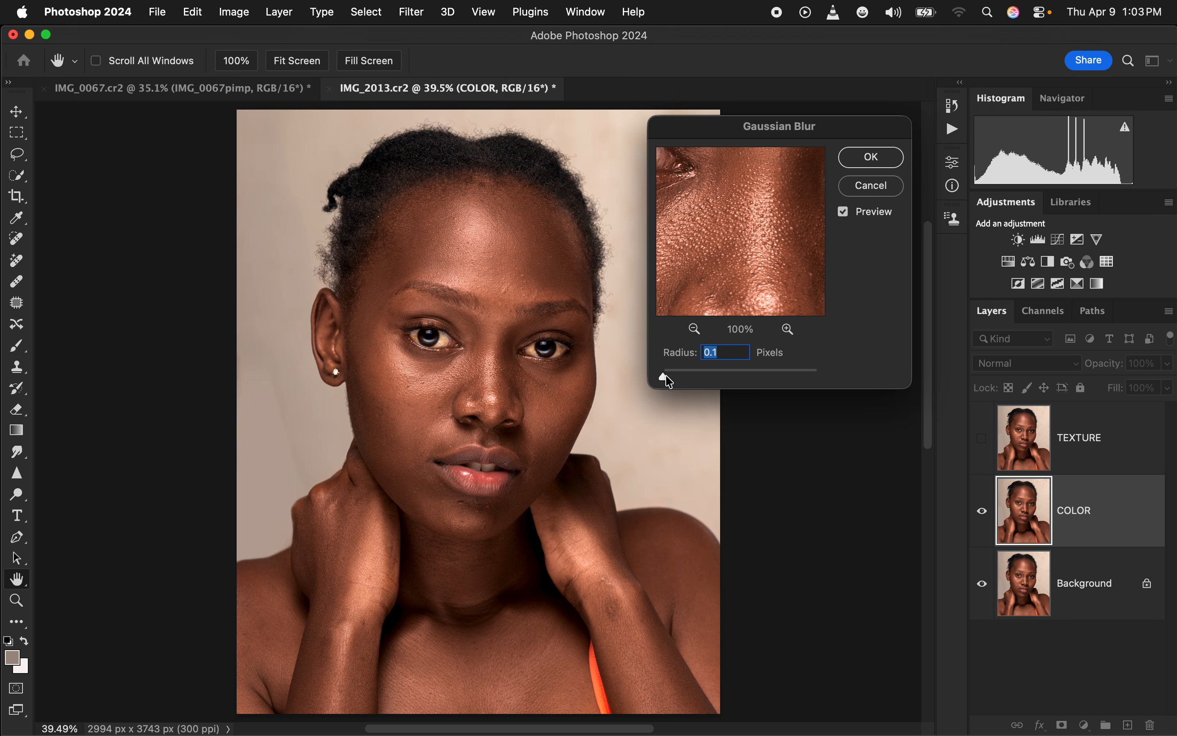
pyautogui.moveTo(664, 376); pyautogui.dragTo(689, 377)
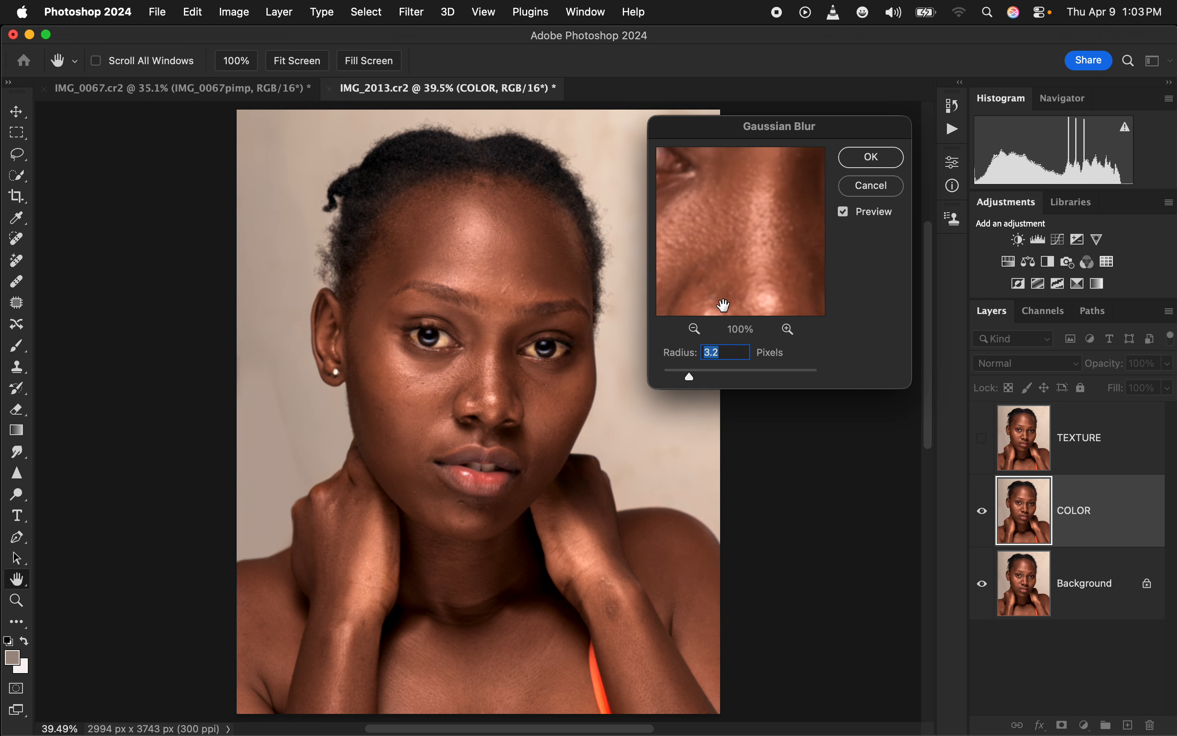
pyautogui.moveTo(690, 377); pyautogui.dragTo(714, 380)
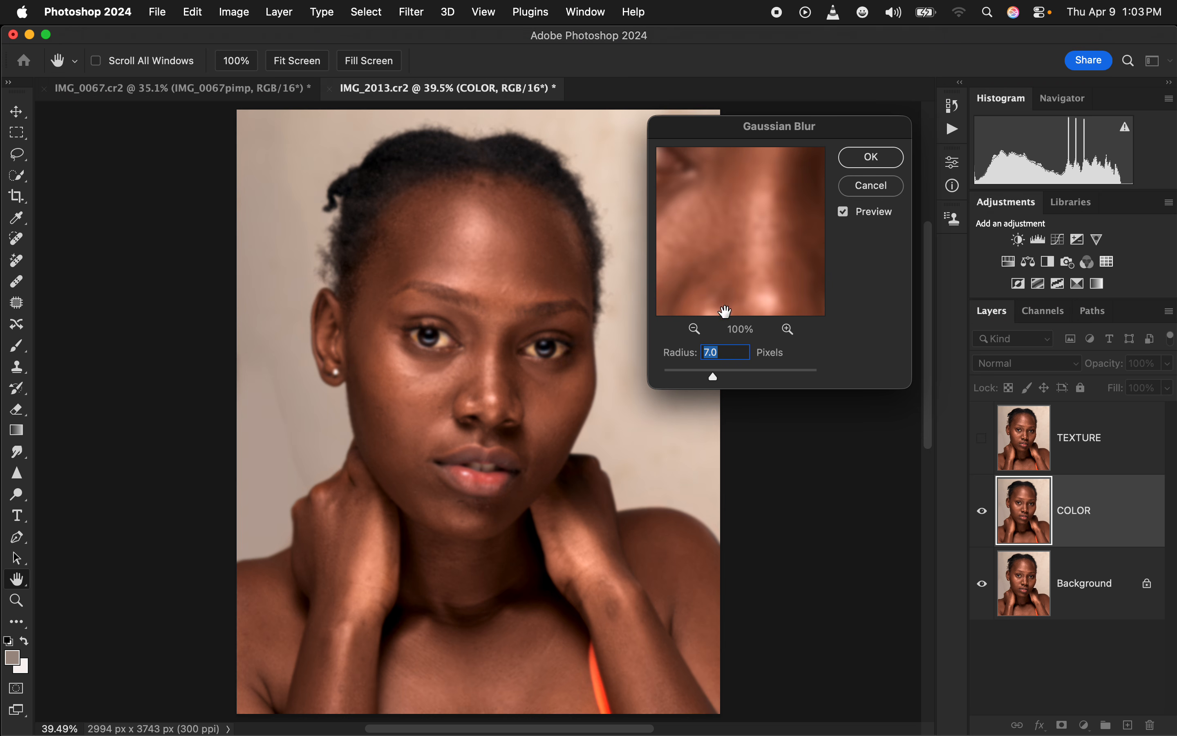
pyautogui.moveTo(731, 242); pyautogui.dragTo(727, 216)
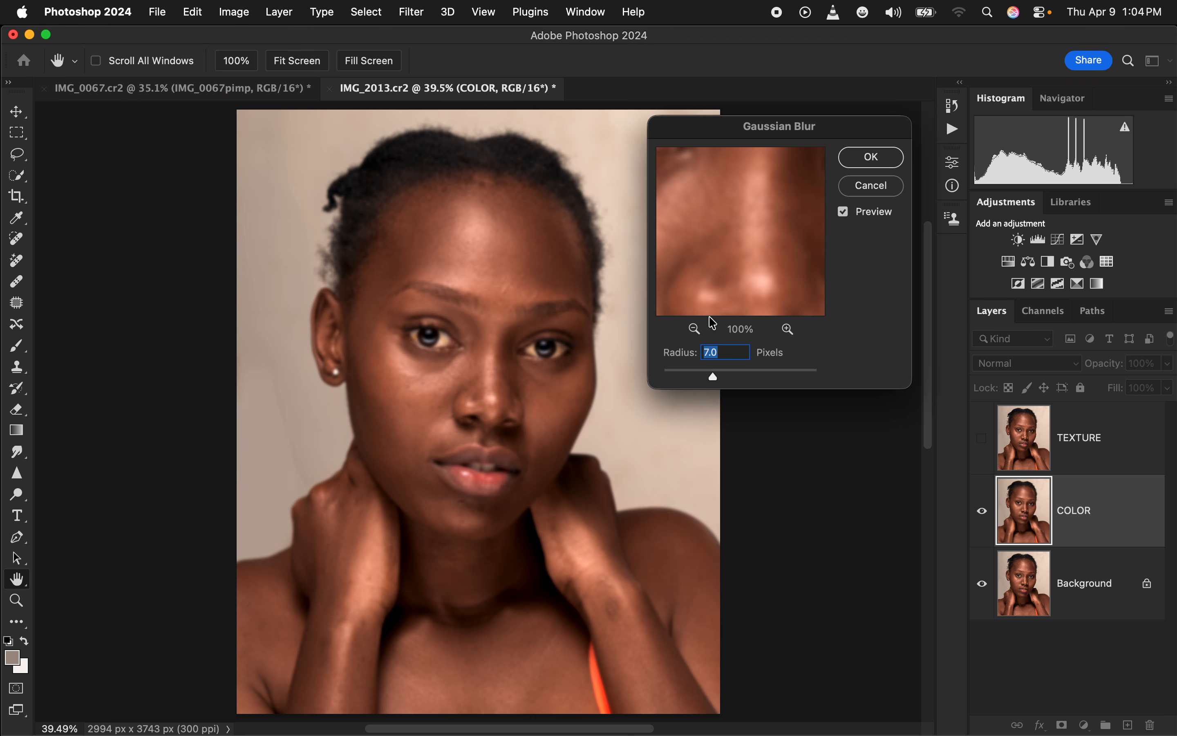
pyautogui.click(678, 375)
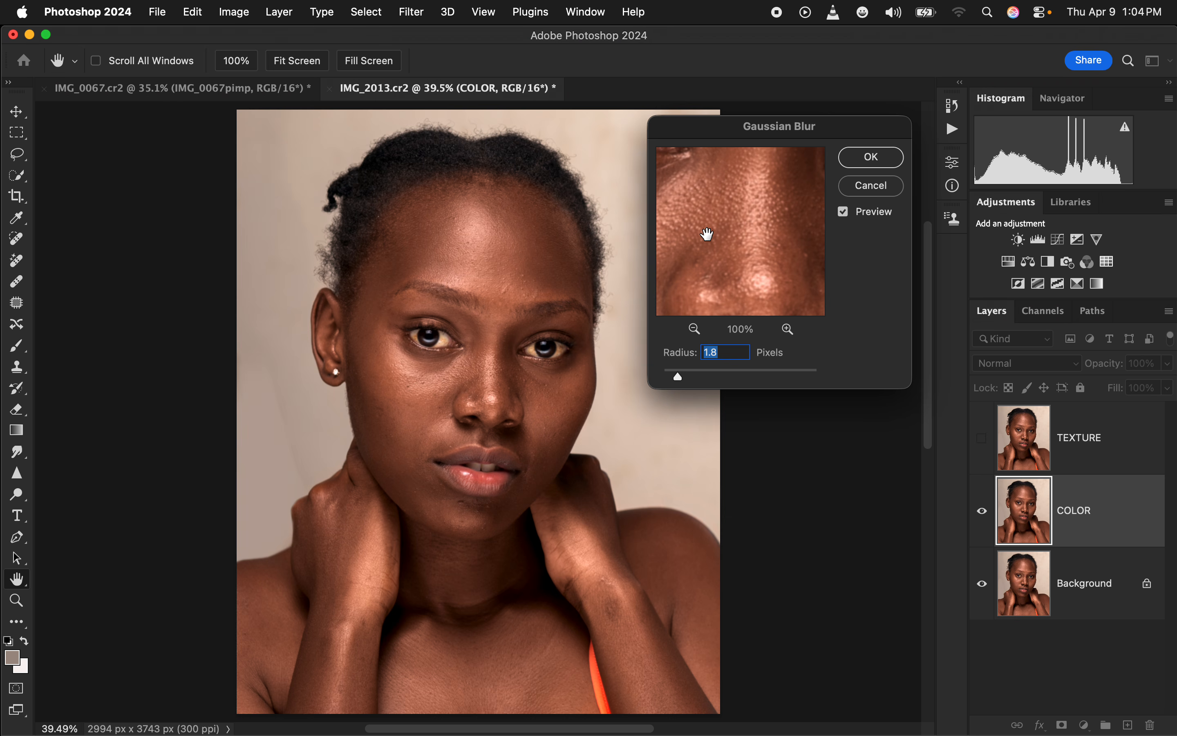
pyautogui.moveTo(680, 379); pyautogui.dragTo(773, 389)
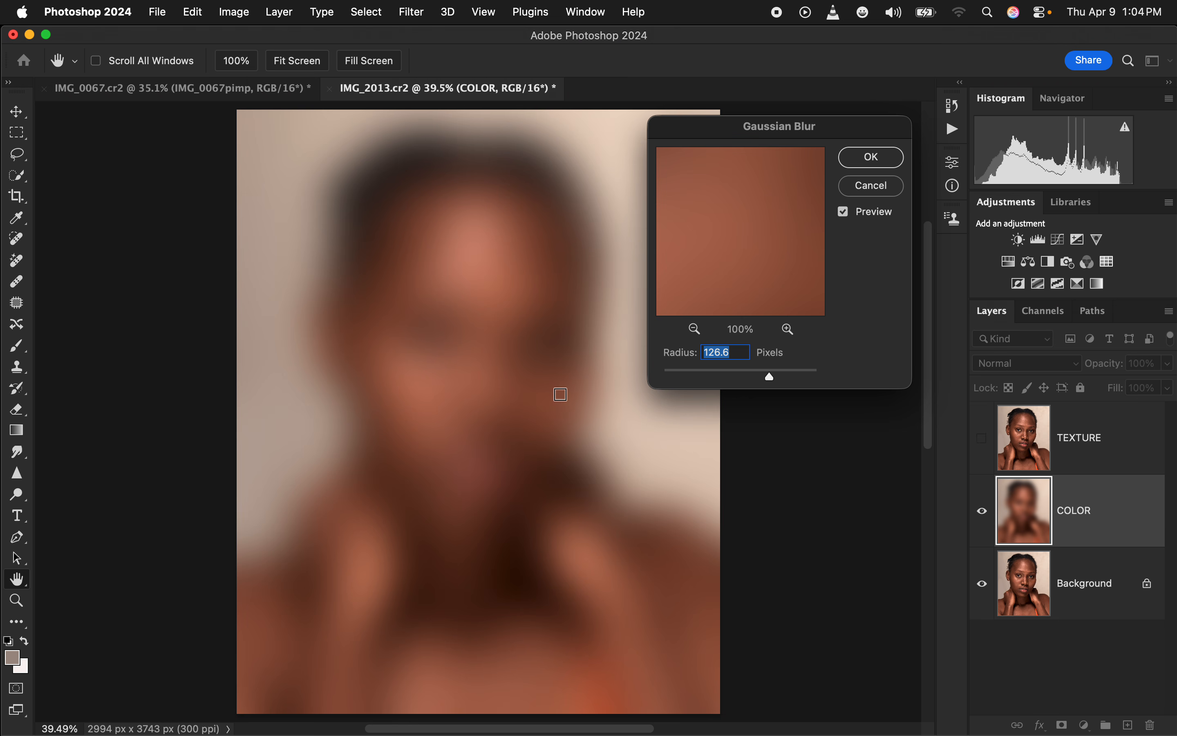
pyautogui.click(681, 378)
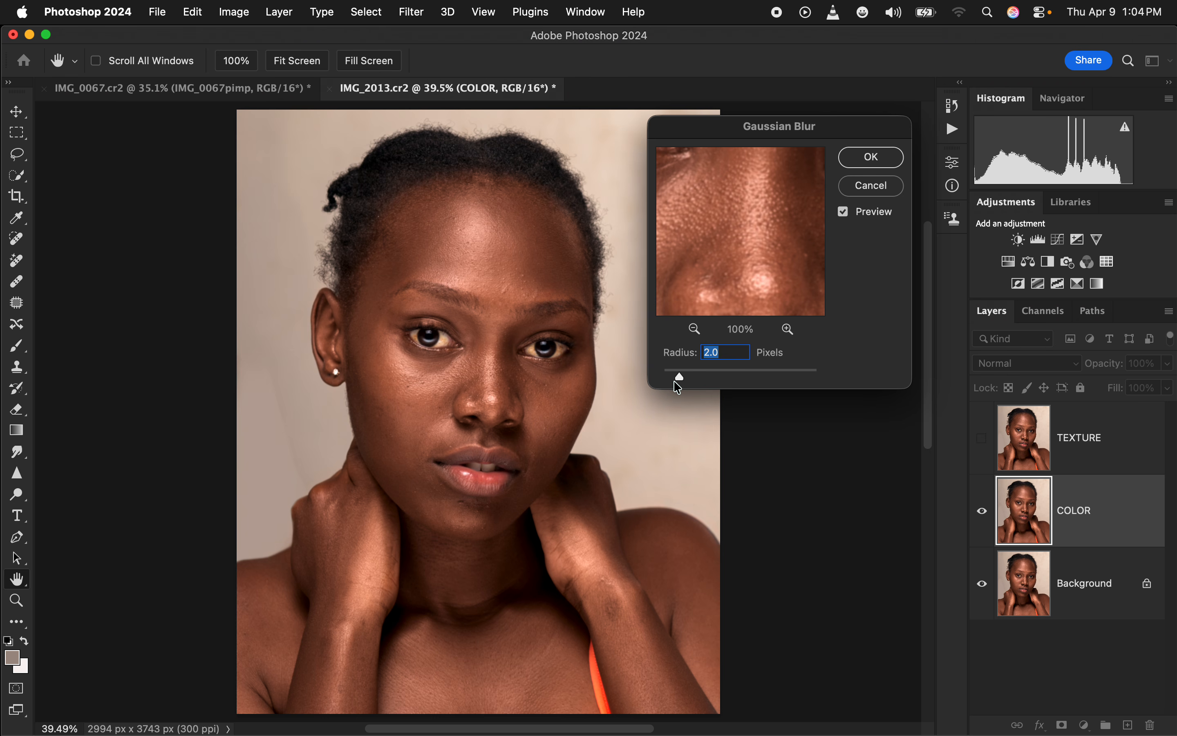
# Apply the Gaussian Blur to the COLOR layer with a radius of 7.0 pixels
pyautogui.moveTo(683, 383); pyautogui.dragTo(713, 382)
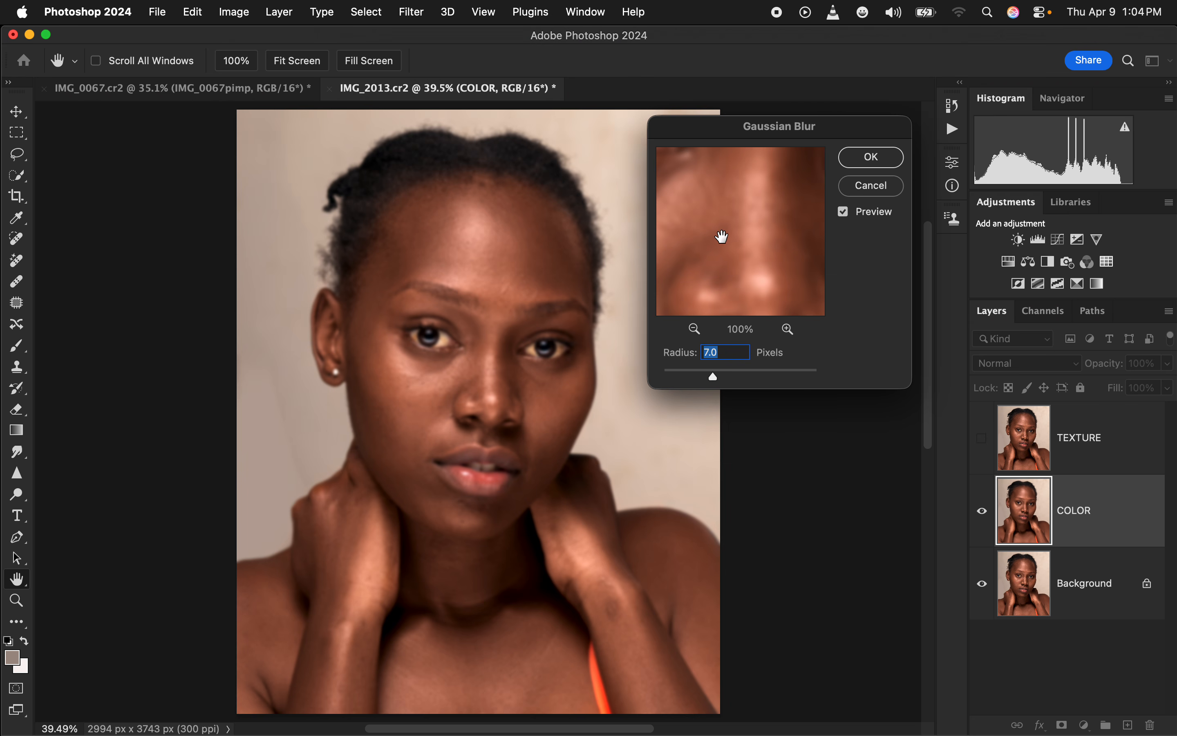
pyautogui.moveTo(721, 237); pyautogui.dragTo(730, 260)
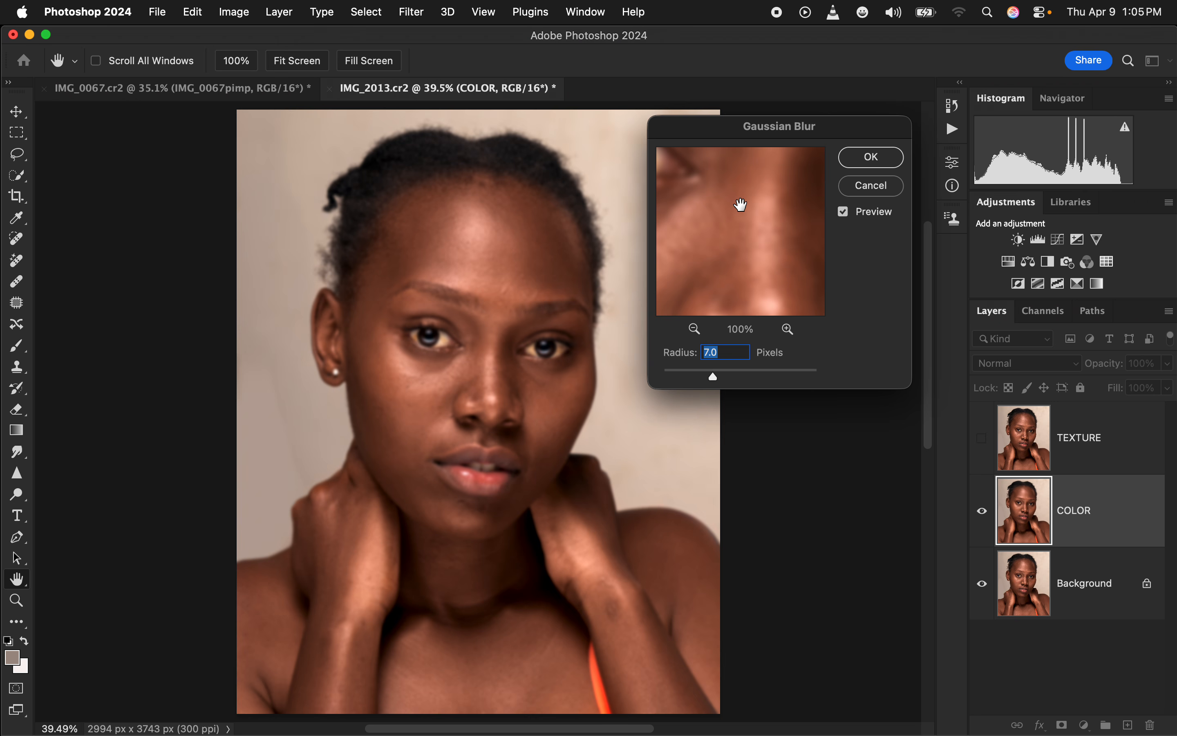
pyautogui.click(889, 158)
pyautogui.press('b')
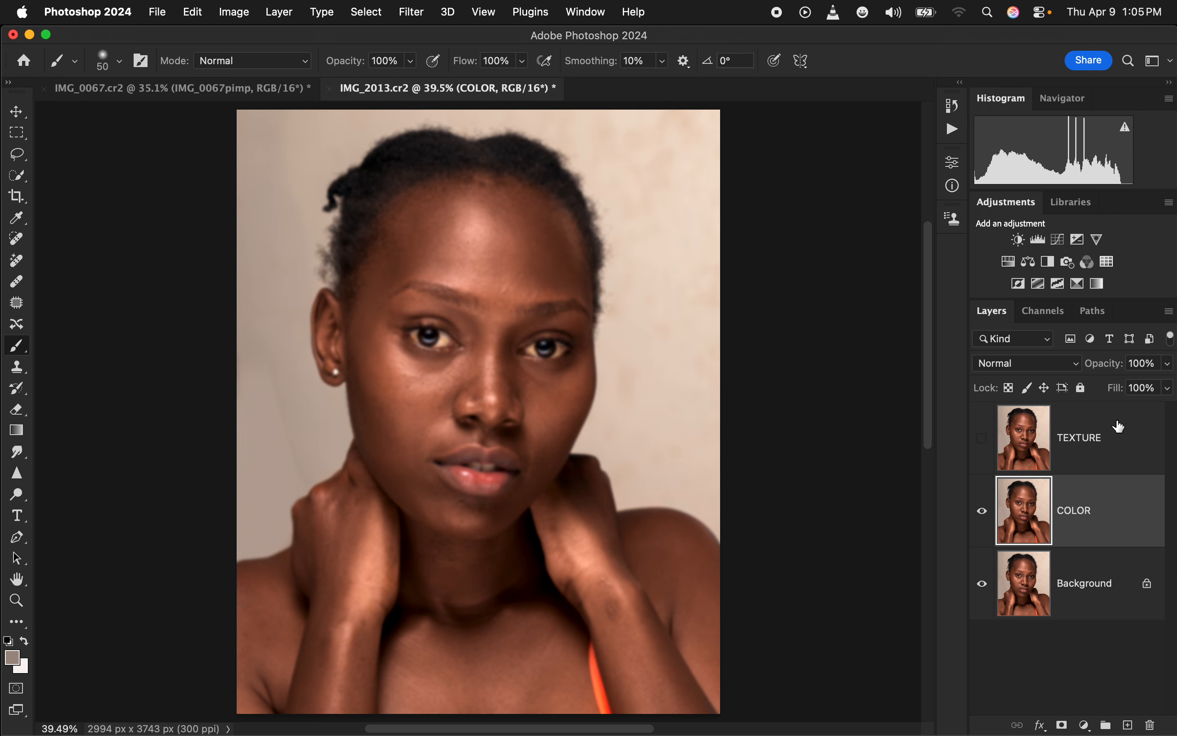
# Show the TEXTURE layer again and use Apply Image on it with the inverted COLOR layer as source
pyautogui.click(1104, 448)
pyautogui.click(982, 438)
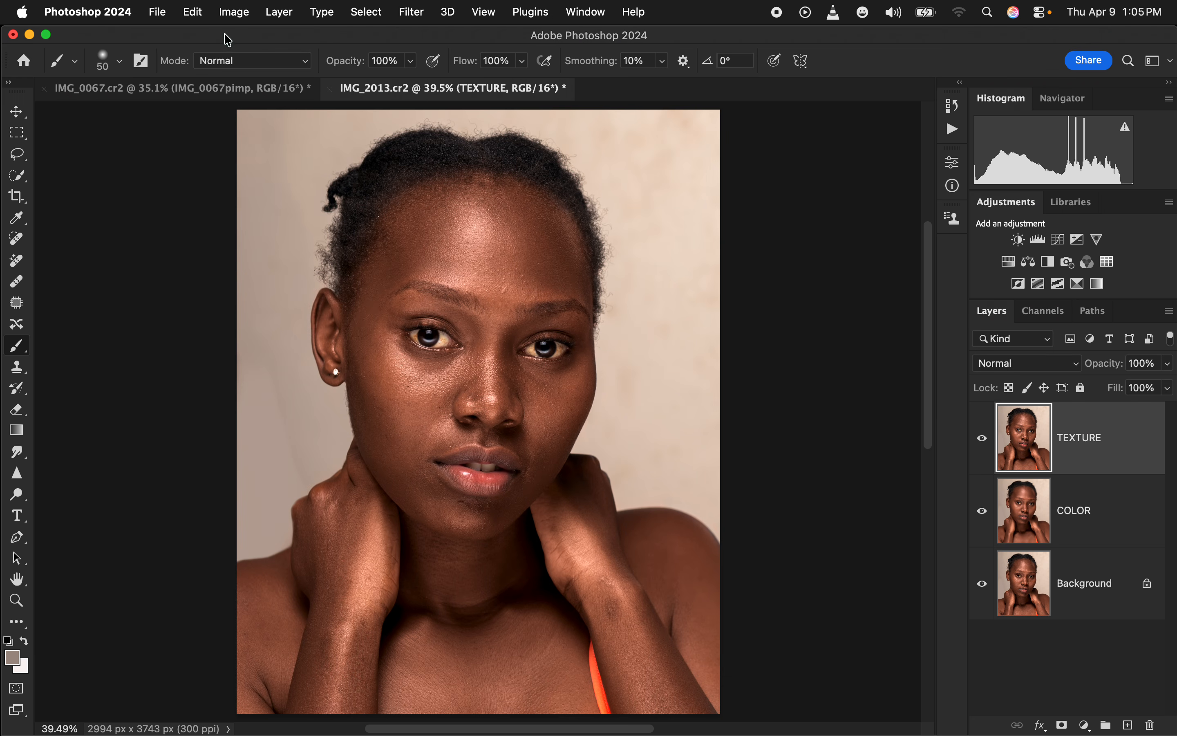
pyautogui.click(235, 14)
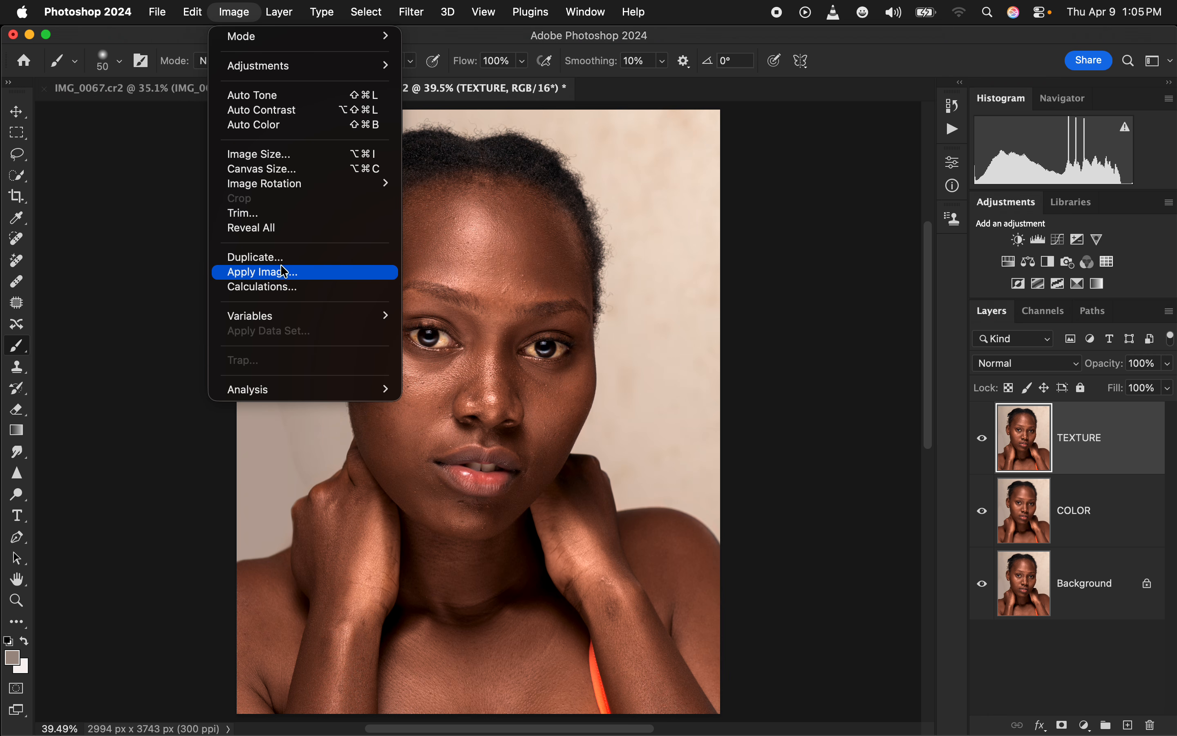
pyautogui.click(297, 271)
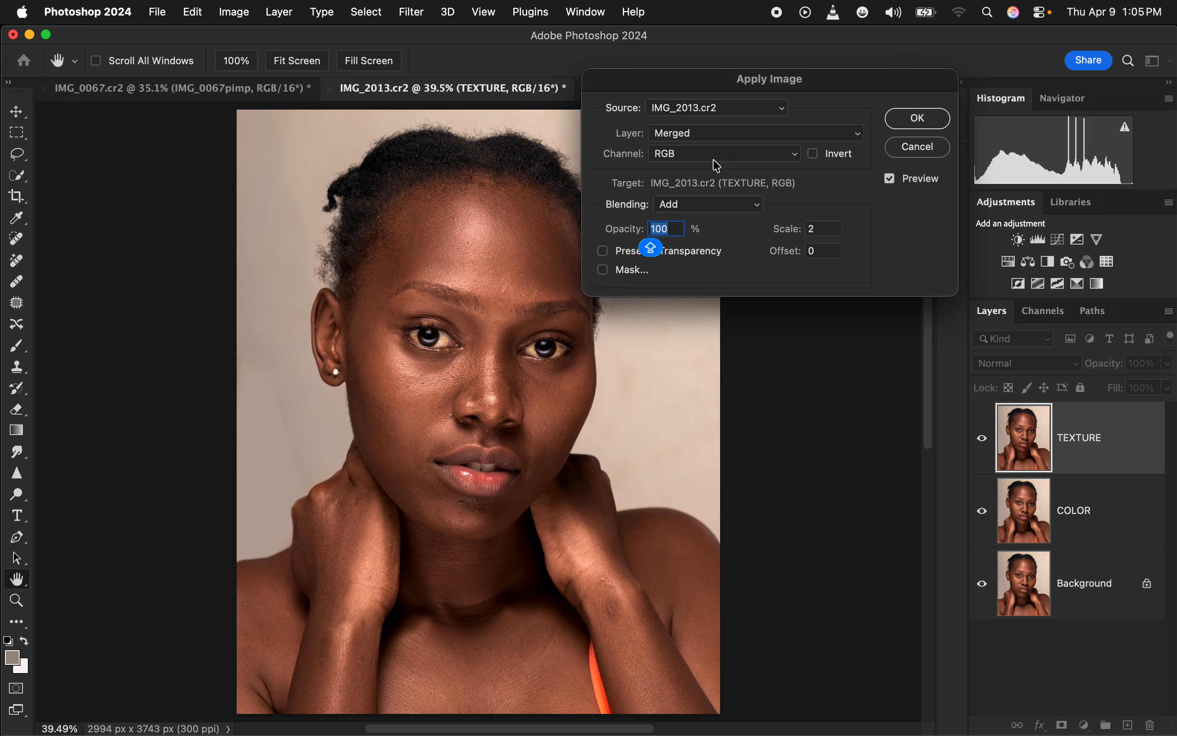
pyautogui.click(706, 133)
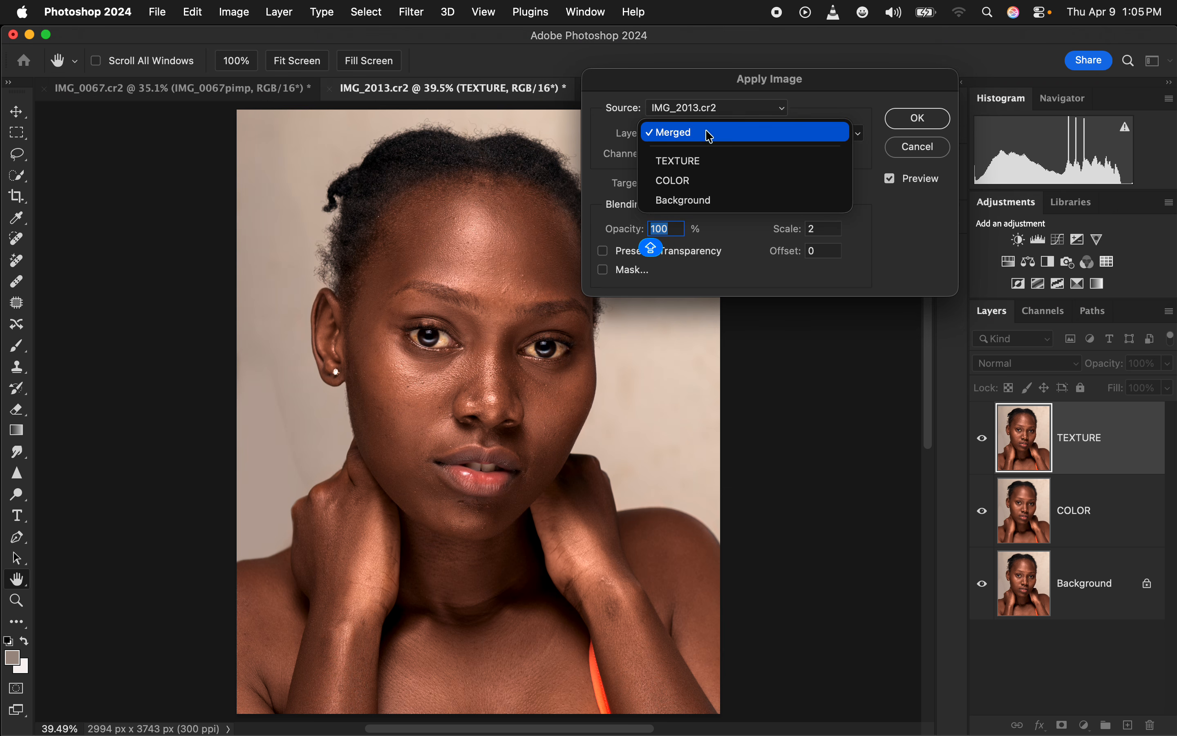
pyautogui.click(710, 179)
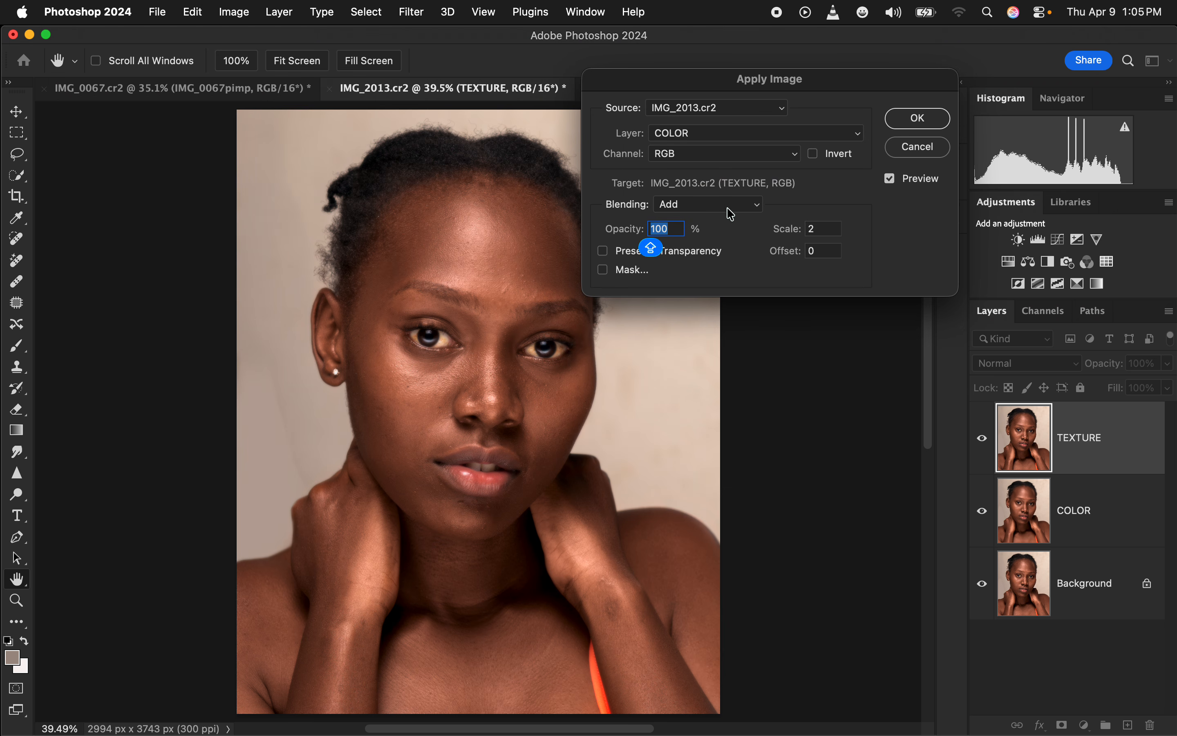
pyautogui.click(822, 155)
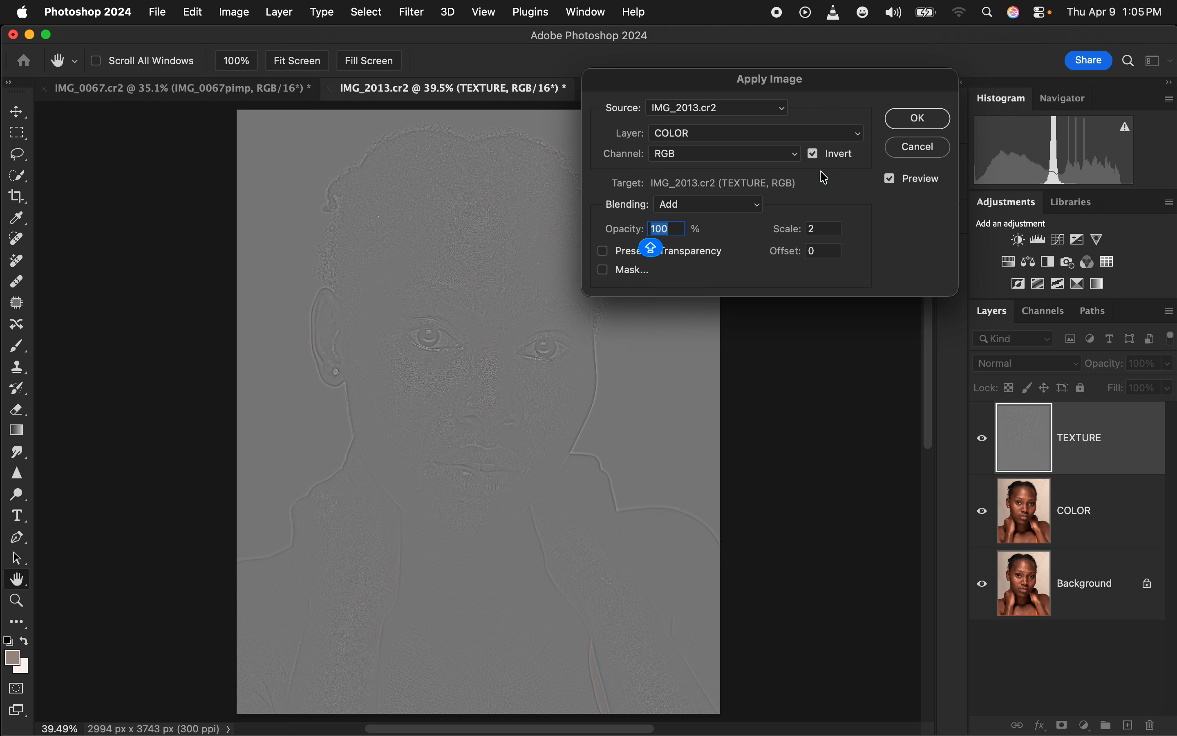
pyautogui.click(918, 119)
pyautogui.press('b')
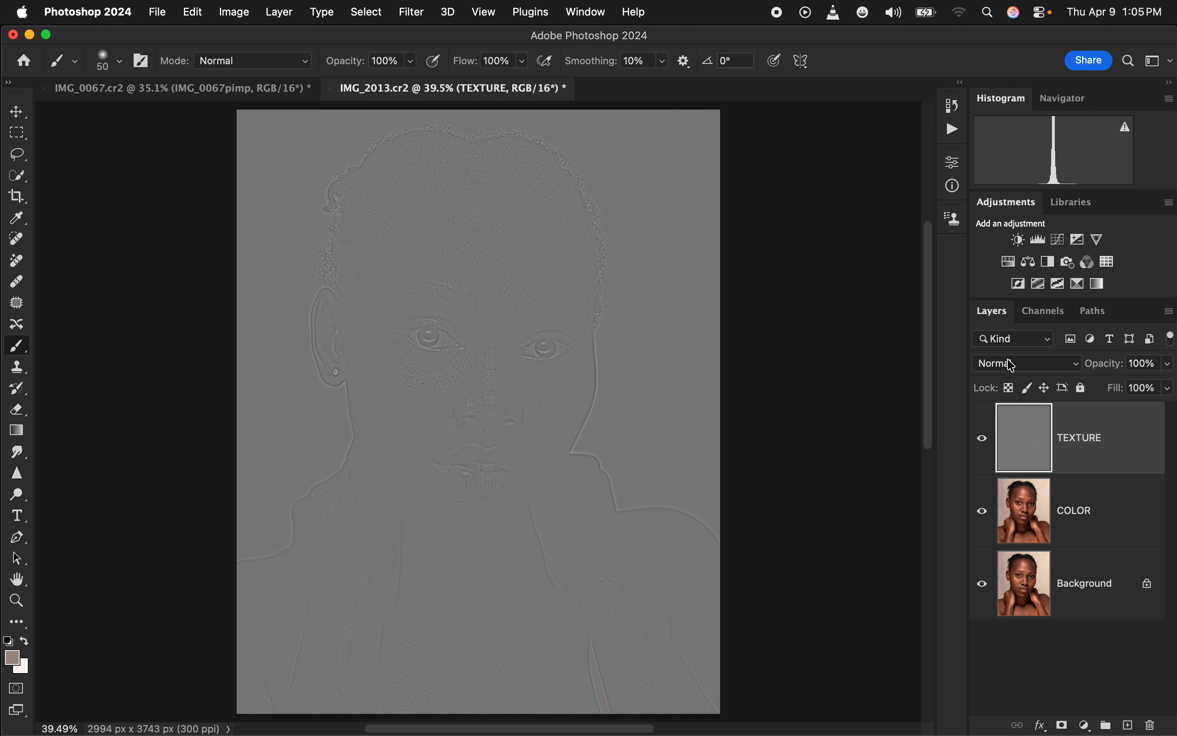
# Set the TEXTURE layer's blend mode to Linear Light and group it with the COLOR layer
pyautogui.click(1040, 363)
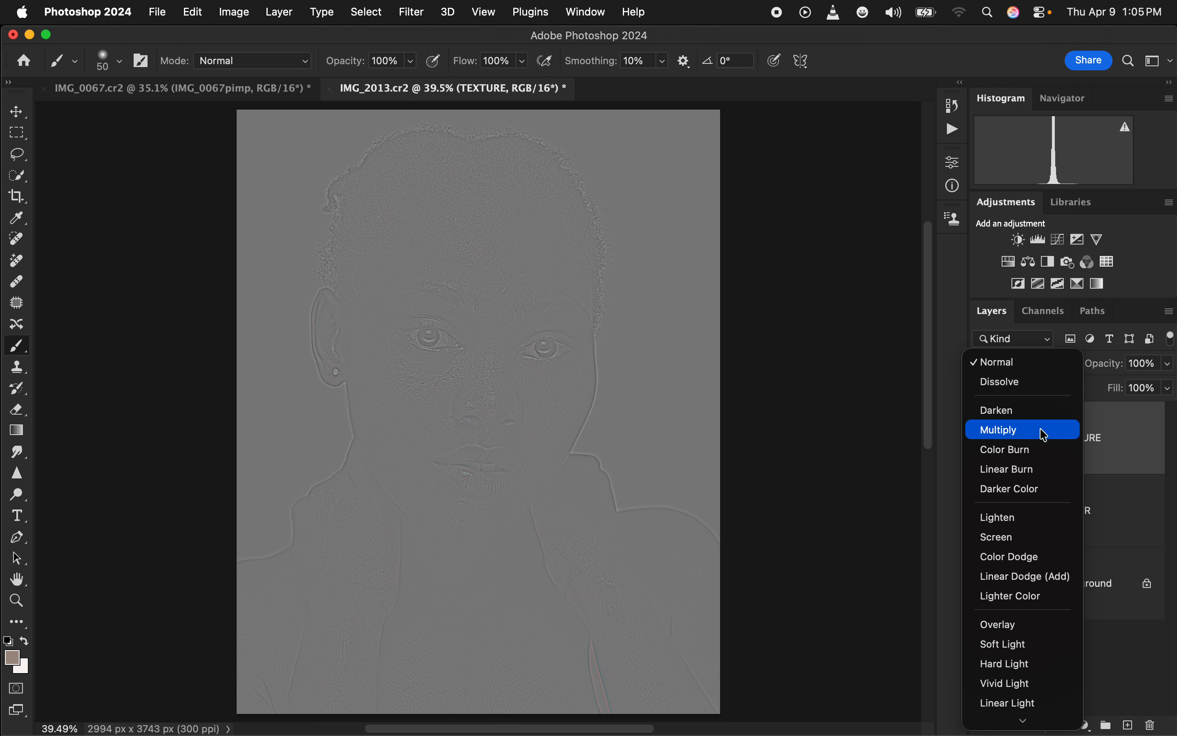
pyautogui.click(1038, 685)
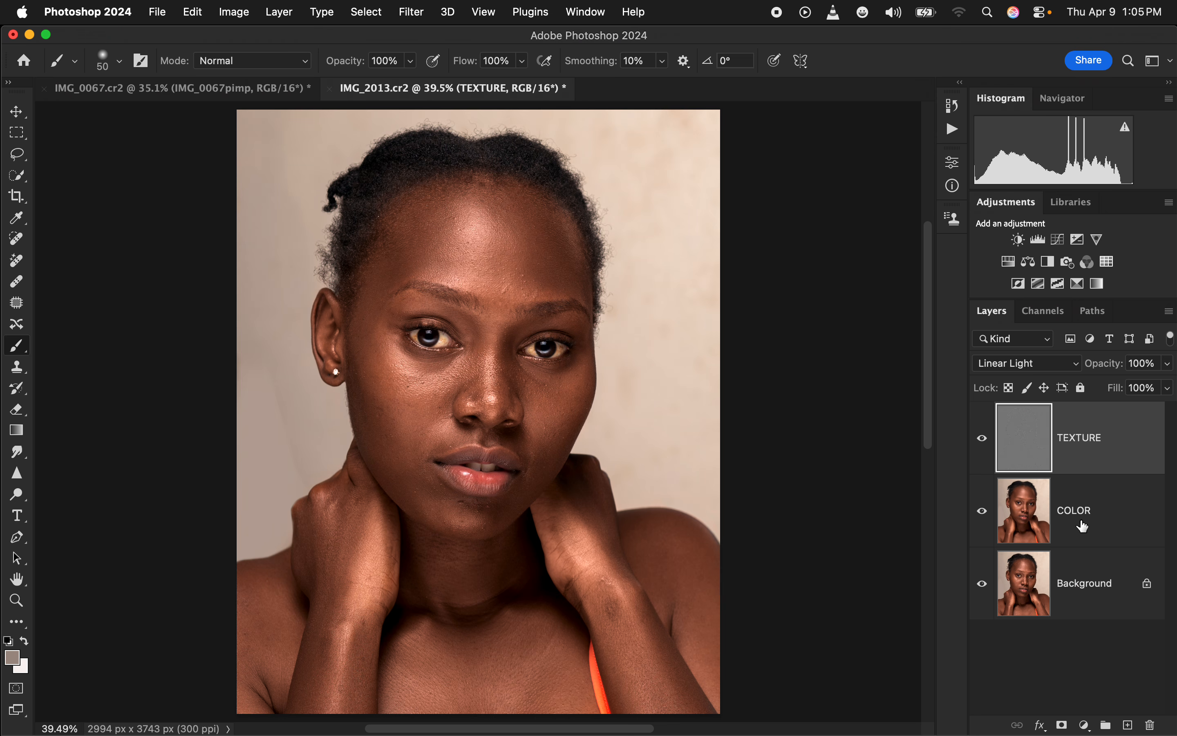
pyautogui.keyDown('shift'); pyautogui.click(1099, 520); pyautogui.keyUp('shift')
pyautogui.press('super+g')
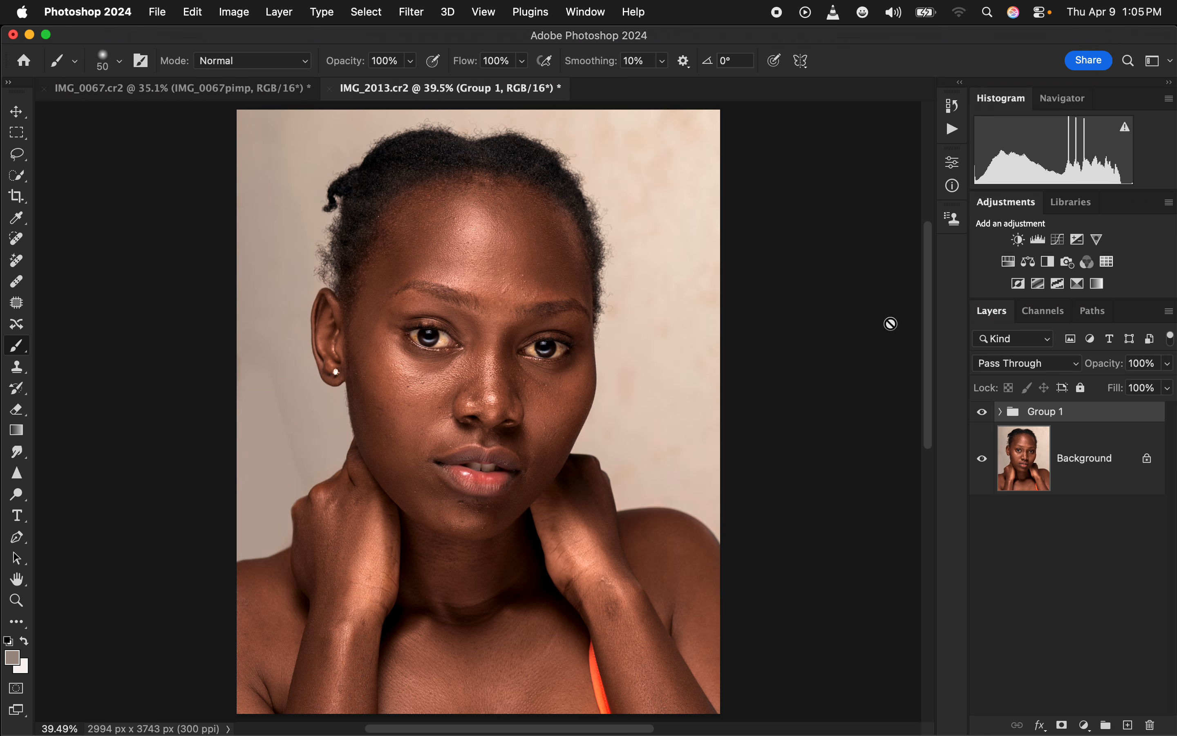
# Expand the new group, select its COLOR layer and activate the Mixer Brush Tool
pyautogui.click(1000, 412)
pyautogui.click(1091, 536)
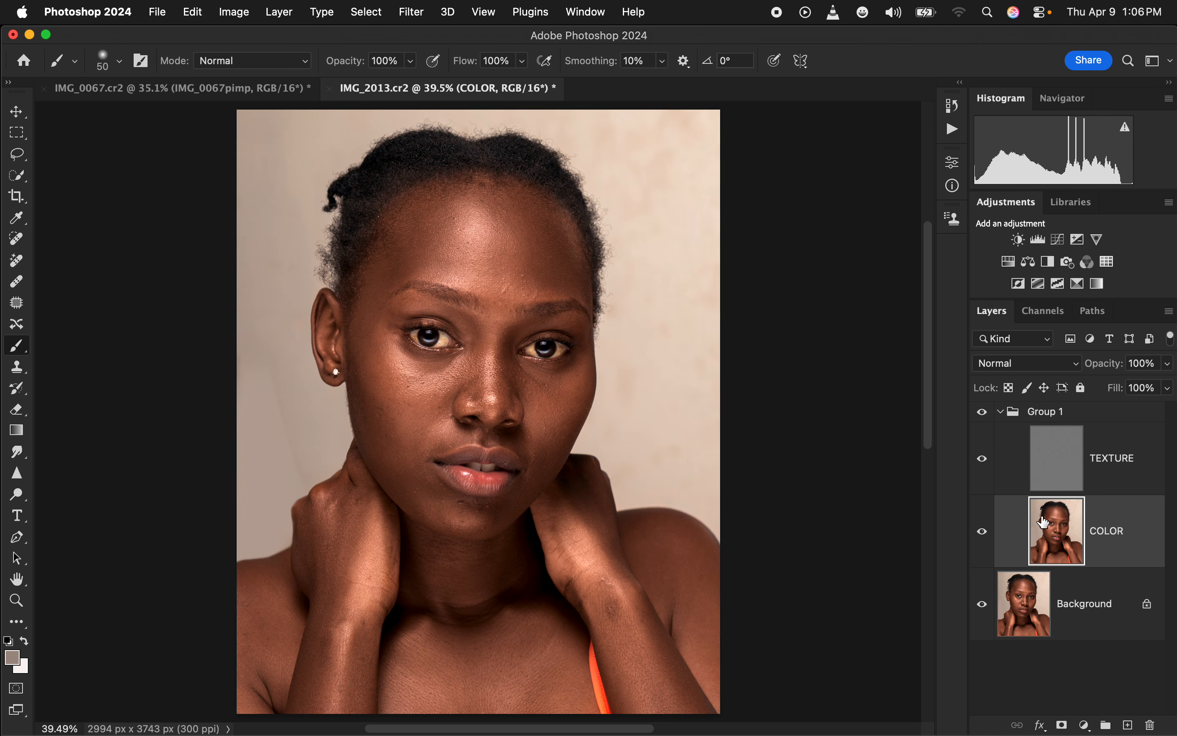
pyautogui.click(19, 347)
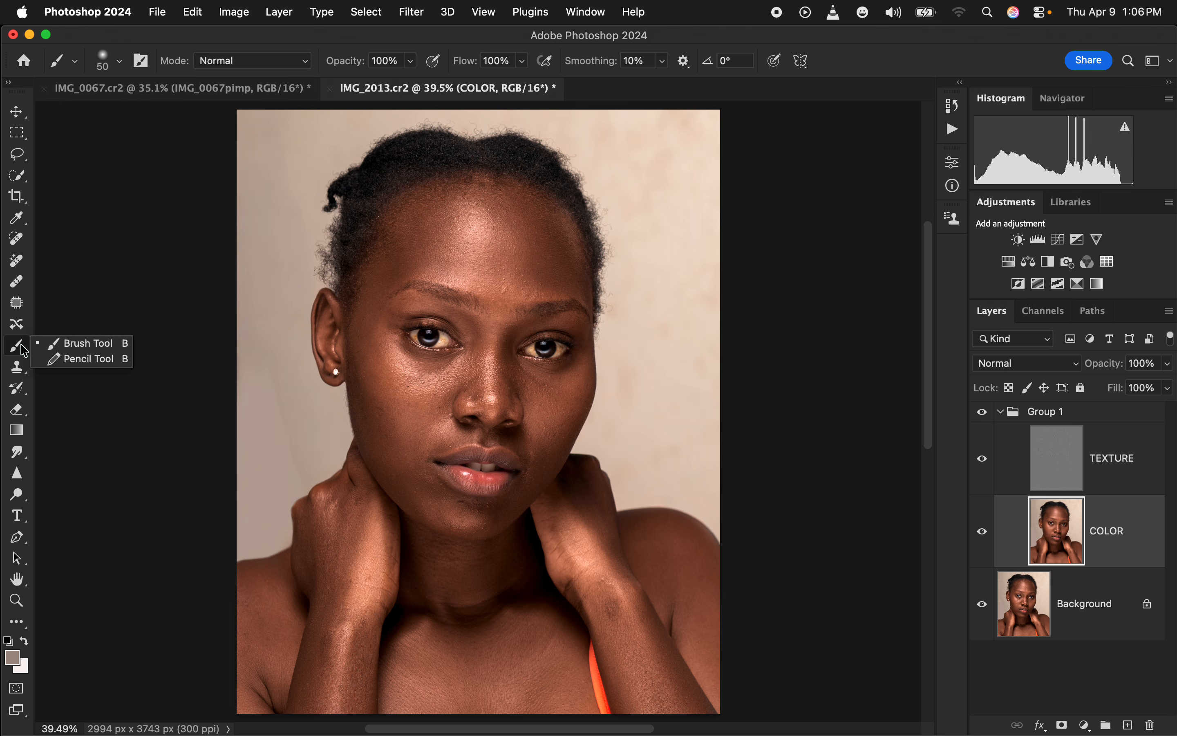
pyautogui.click(19, 628)
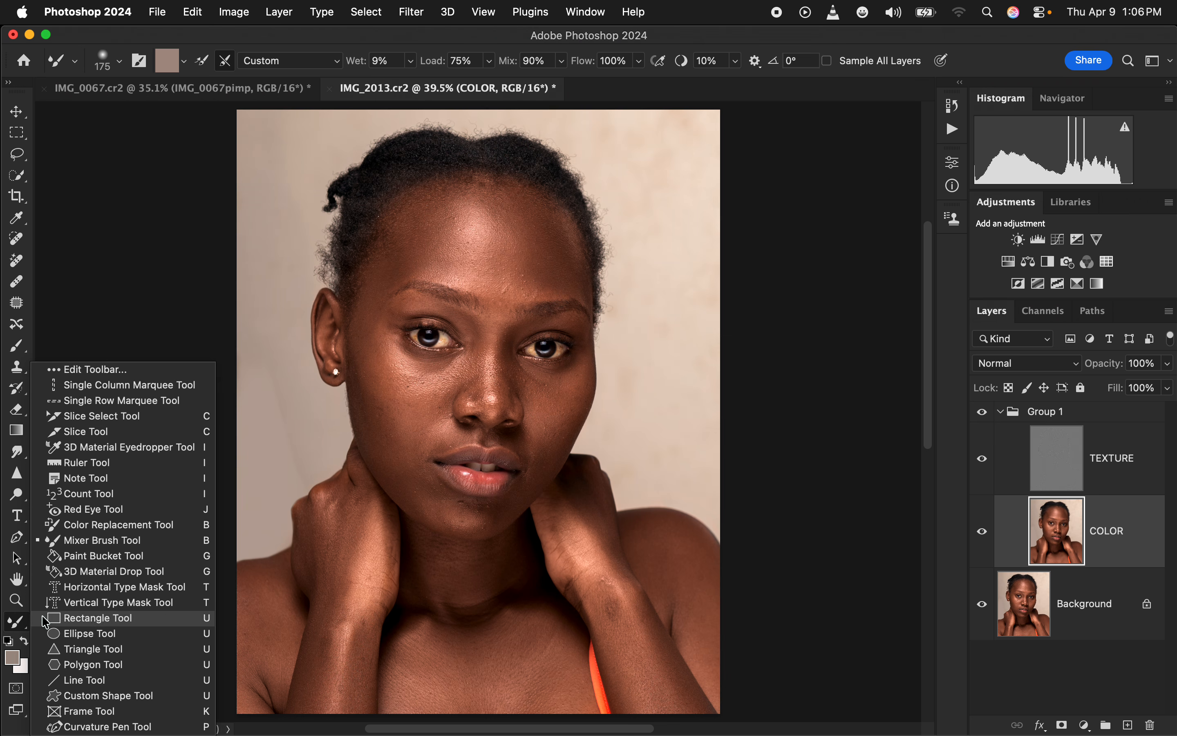
pyautogui.click(95, 544)
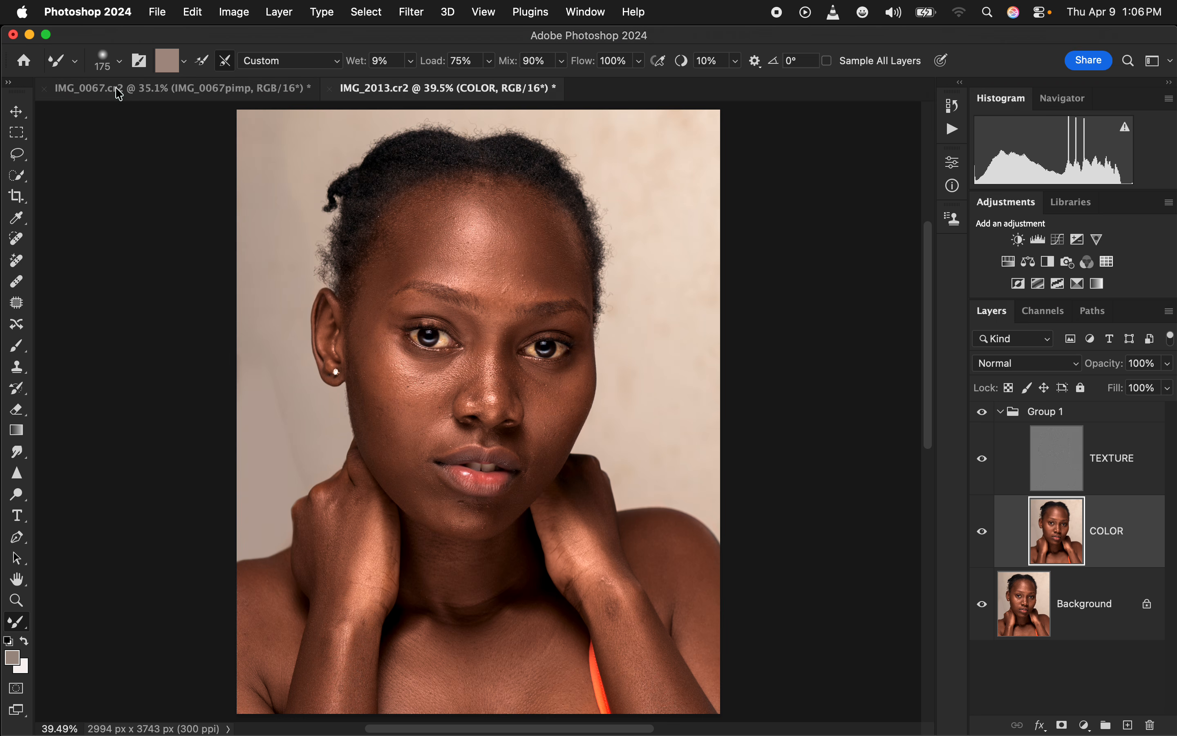
# Clean the Mixer Brush so that it carries no loaded paint, keeping the Soft Round tip at 175 px and 0% hardness
pyautogui.click(103, 59)
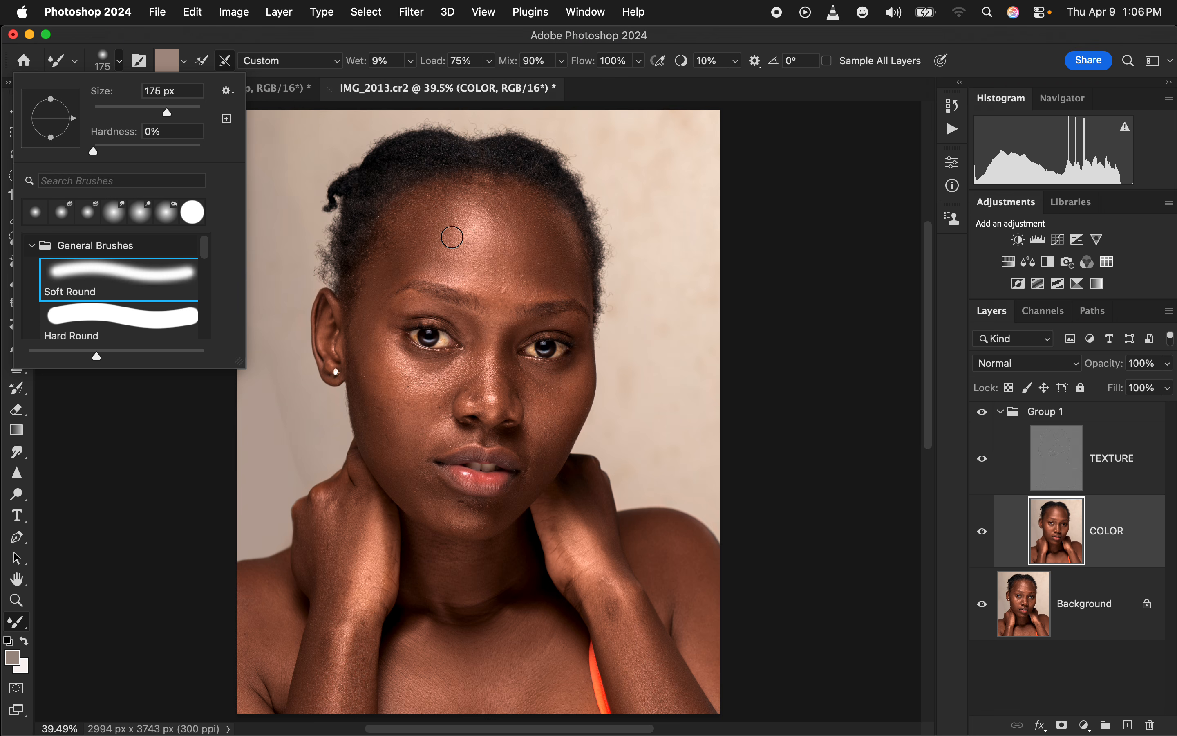
pyautogui.click(242, 36)
pyautogui.click(185, 62)
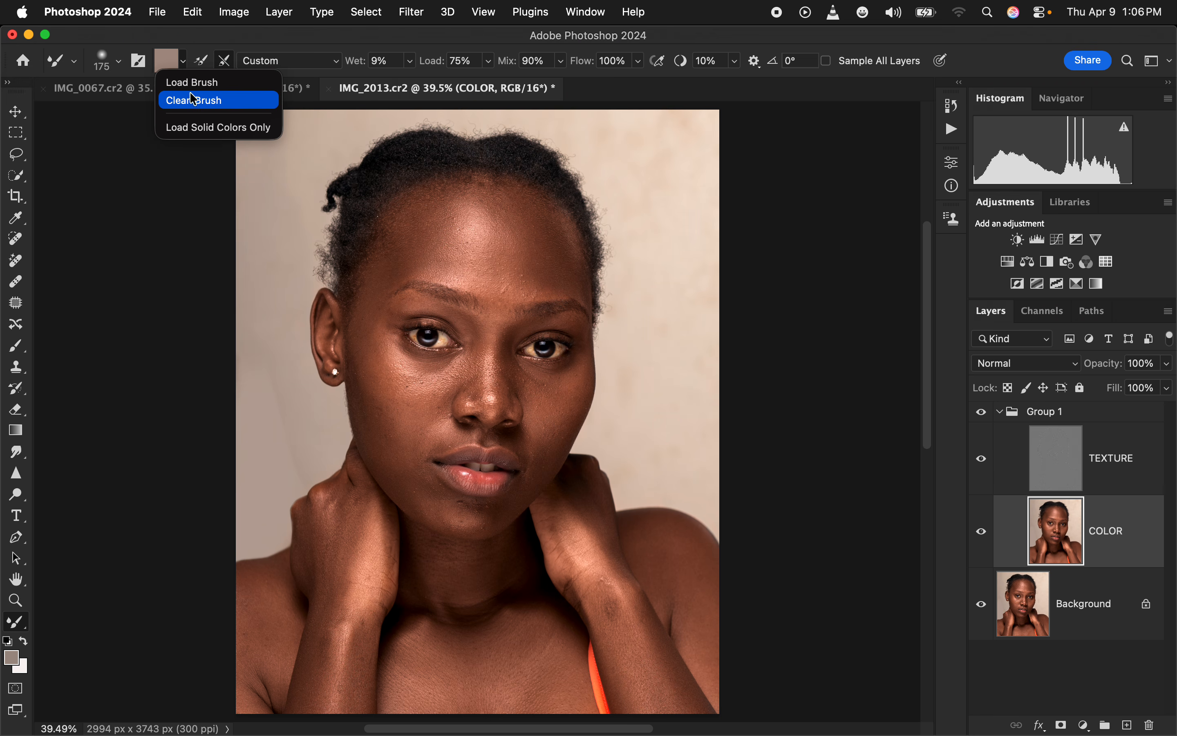
pyautogui.click(194, 102)
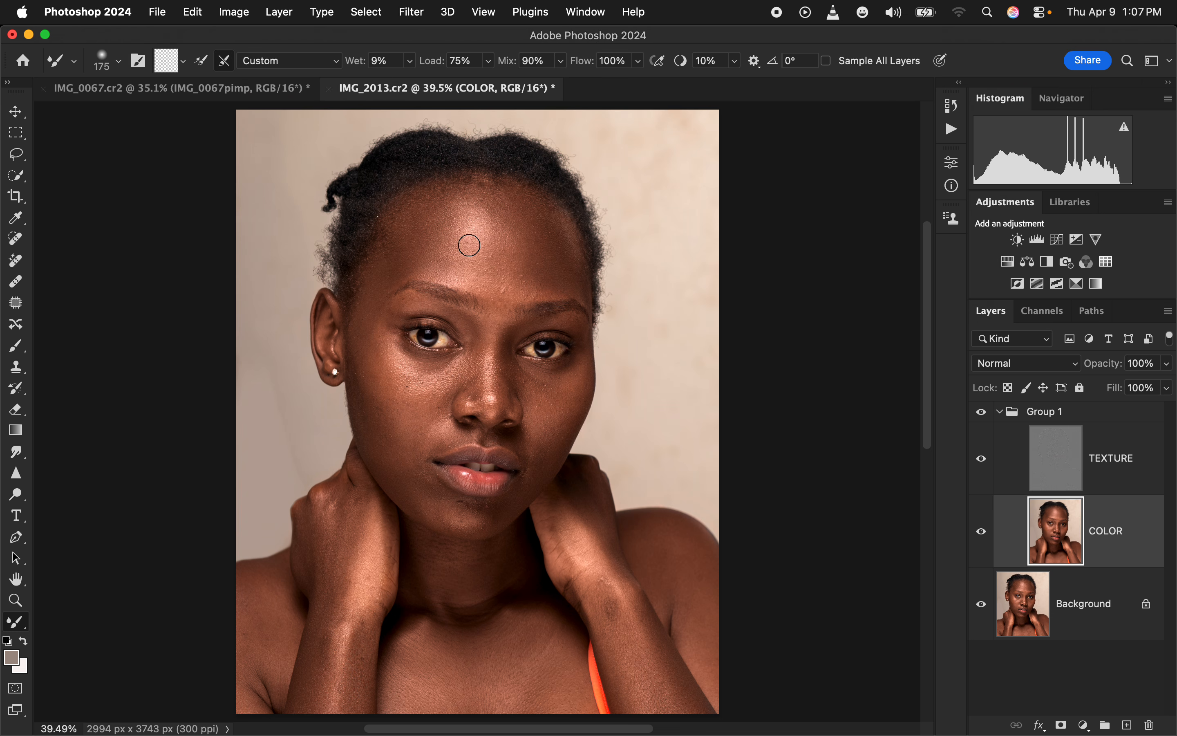
pyautogui.click(202, 65)
# Try blending the forehead bumps on the COLOR layer with Sample All Layers enabled, and undo the stroke
pyautogui.click(826, 61)
pyautogui.press('super+equal')
pyautogui.press('super+equal')
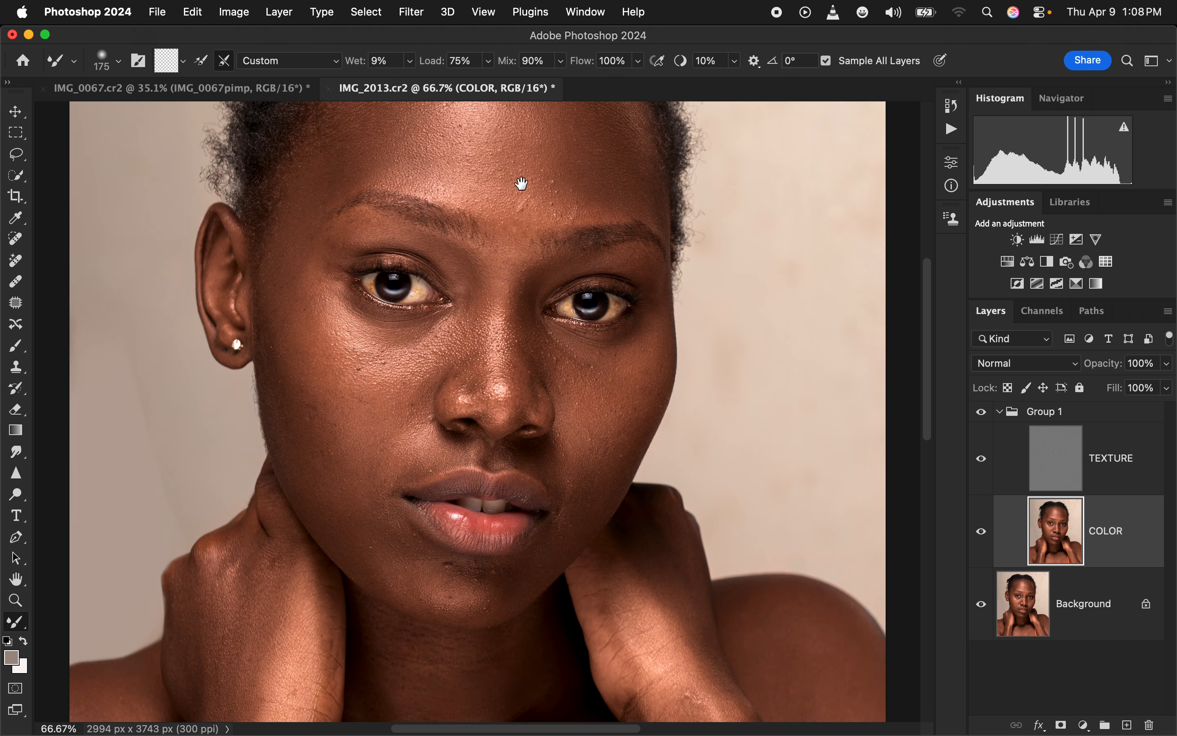
pyautogui.moveTo(507, 163)
pyautogui.mouseDown()
pyautogui.moveTo(520, 166)
pyautogui.moveTo(494, 163)
pyautogui.moveTo(514, 193)
pyautogui.moveTo(532, 171)
pyautogui.mouseUp()
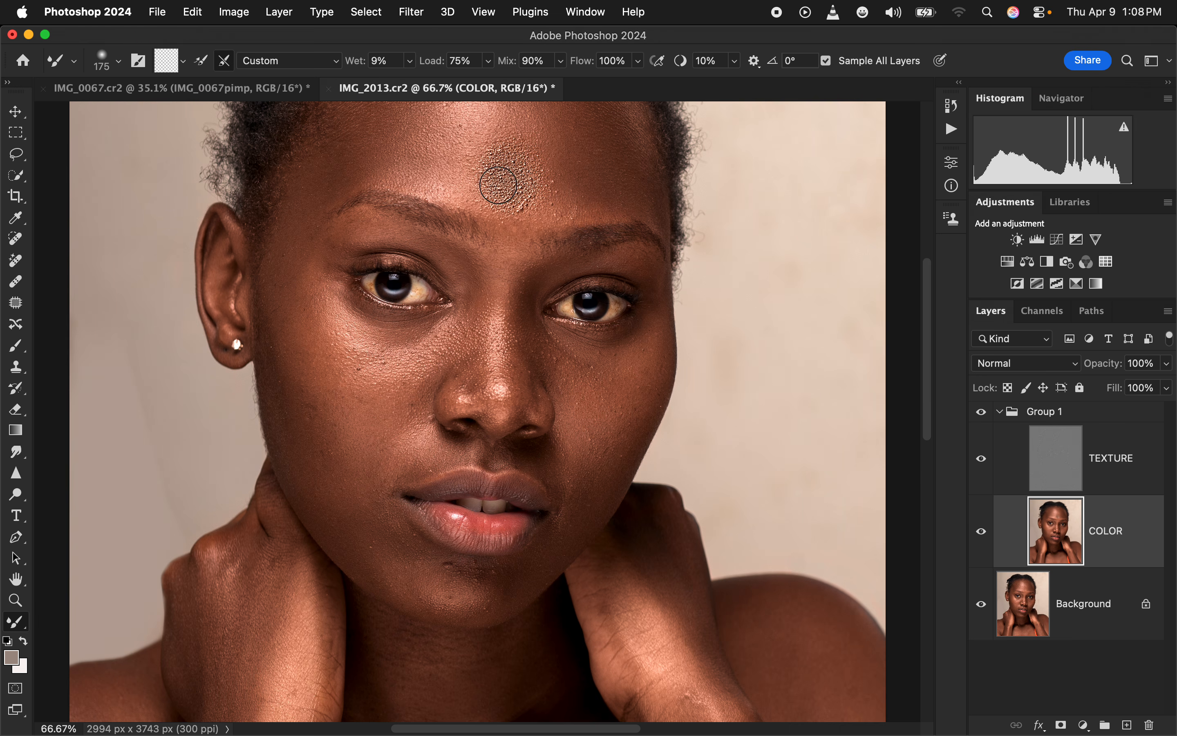
pyautogui.moveTo(510, 187); pyautogui.dragTo(522, 194)
pyautogui.press('super+z')
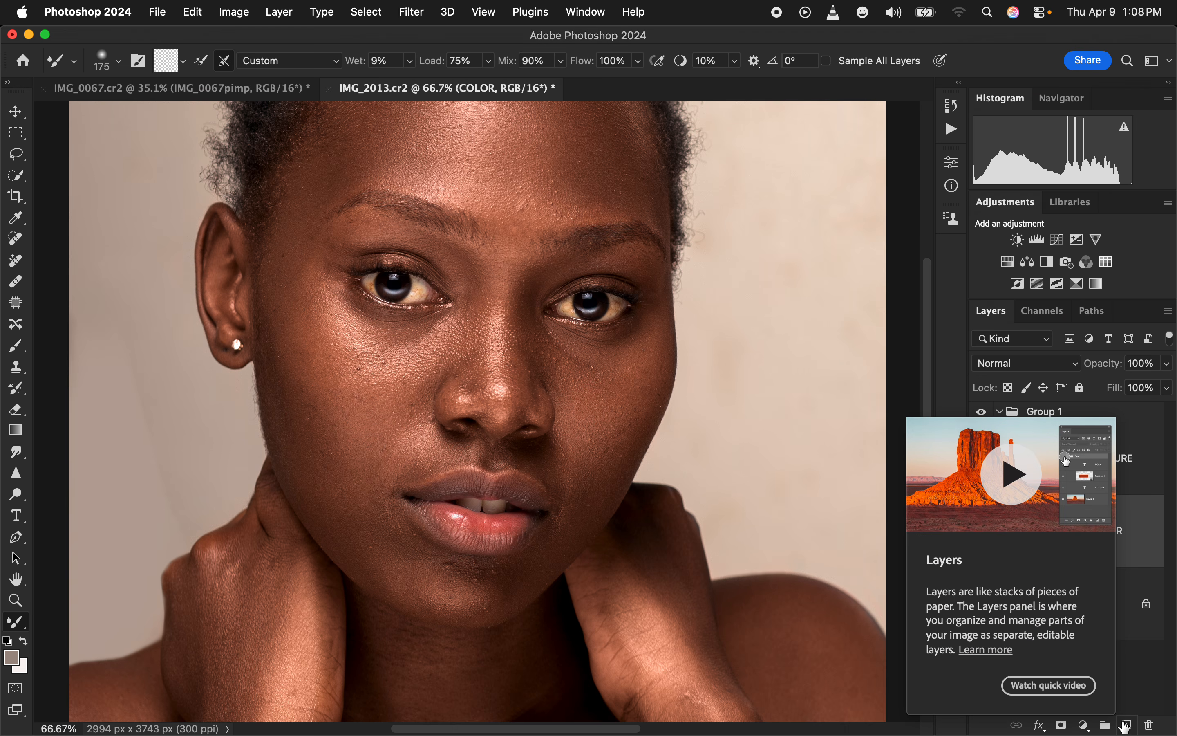
# Add an empty layer above COLOR, and enable Sample All Layers with the TEXTURE layer hidden
pyautogui.click(1128, 726)
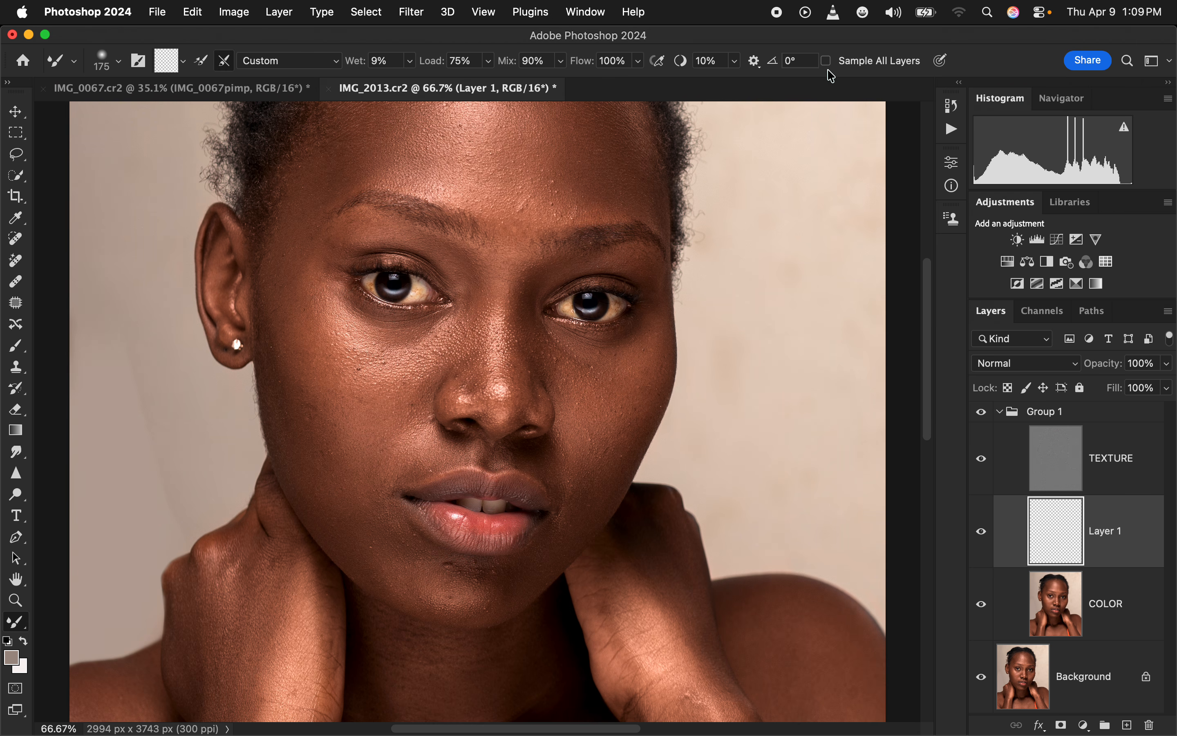
pyautogui.click(830, 67)
pyautogui.click(982, 459)
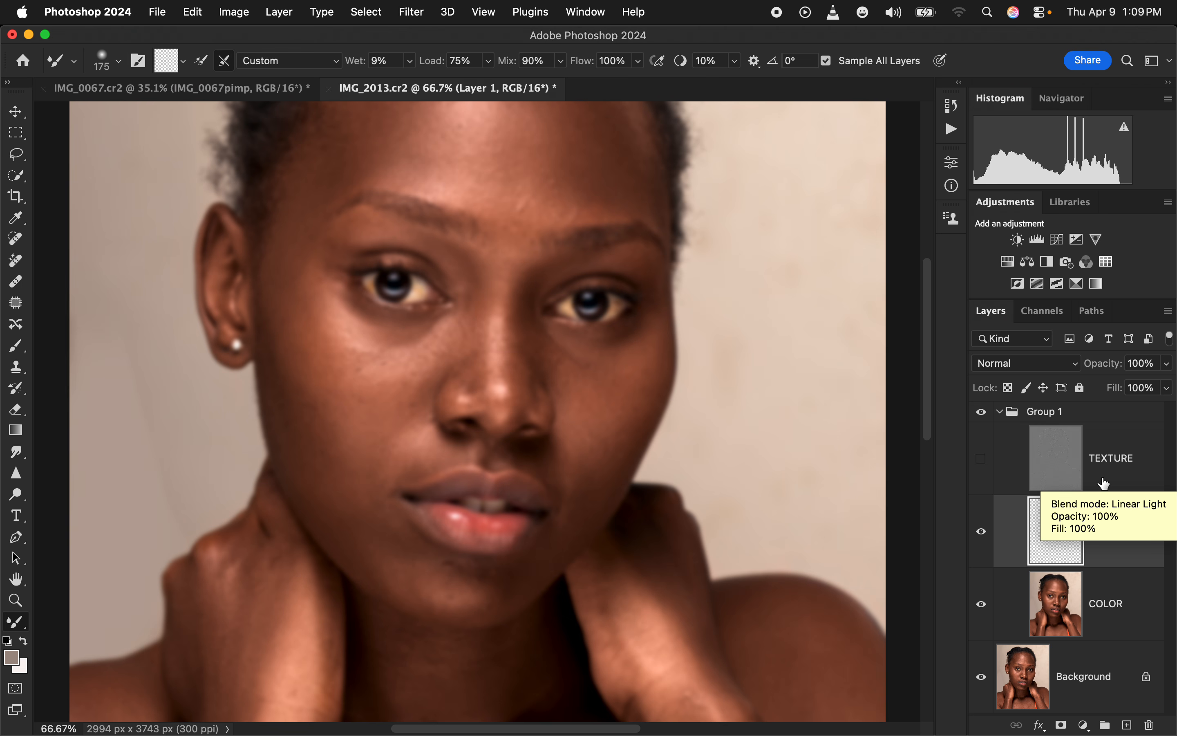
# Merge the empty layer down into COLOR, and restore the TEXTURE layer's visibility with Sample All Layers off
pyautogui.press('super+e')
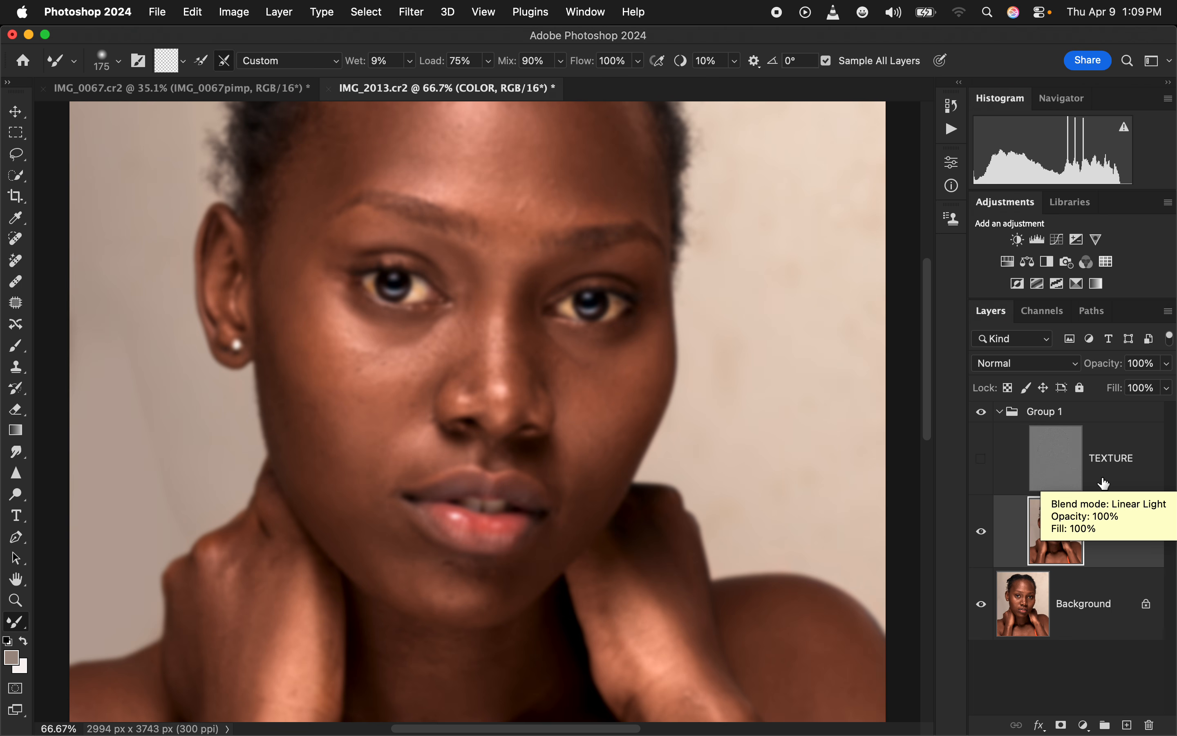
pyautogui.click(981, 458)
pyautogui.click(827, 62)
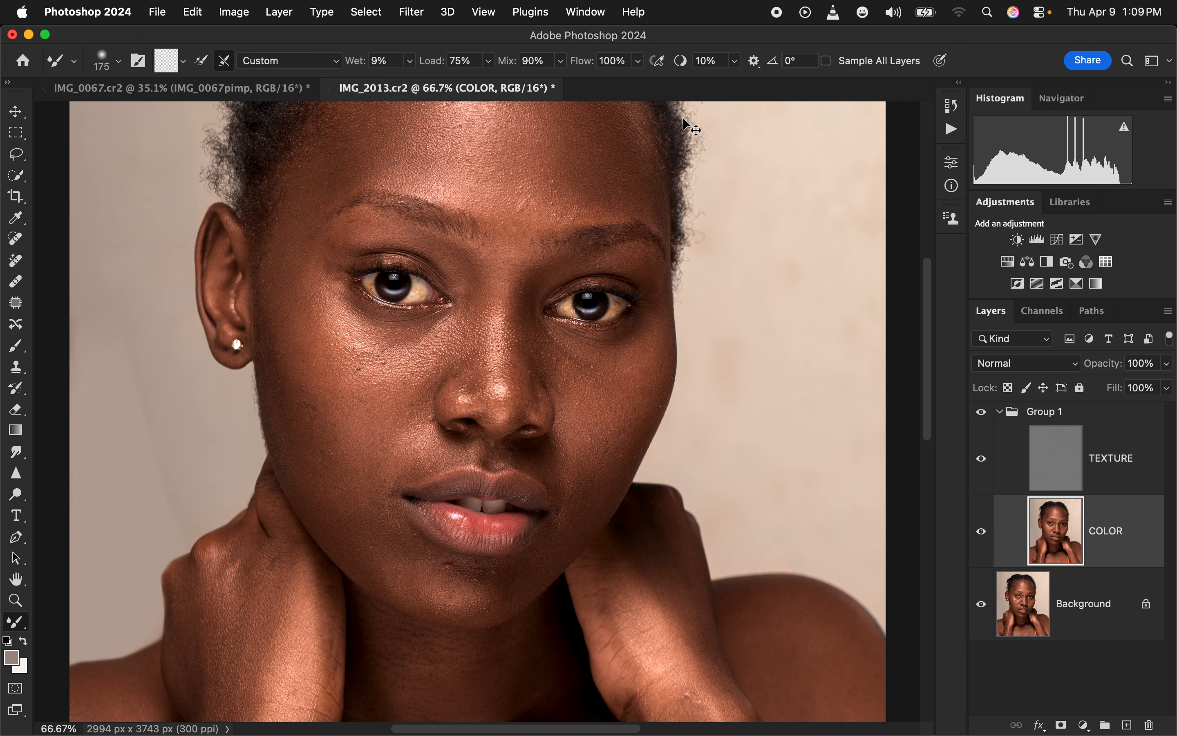
# Hide the TEXTURE layer and examine the blurred skin tones of the COLOR layer close up around the nose
pyautogui.press('super+0')
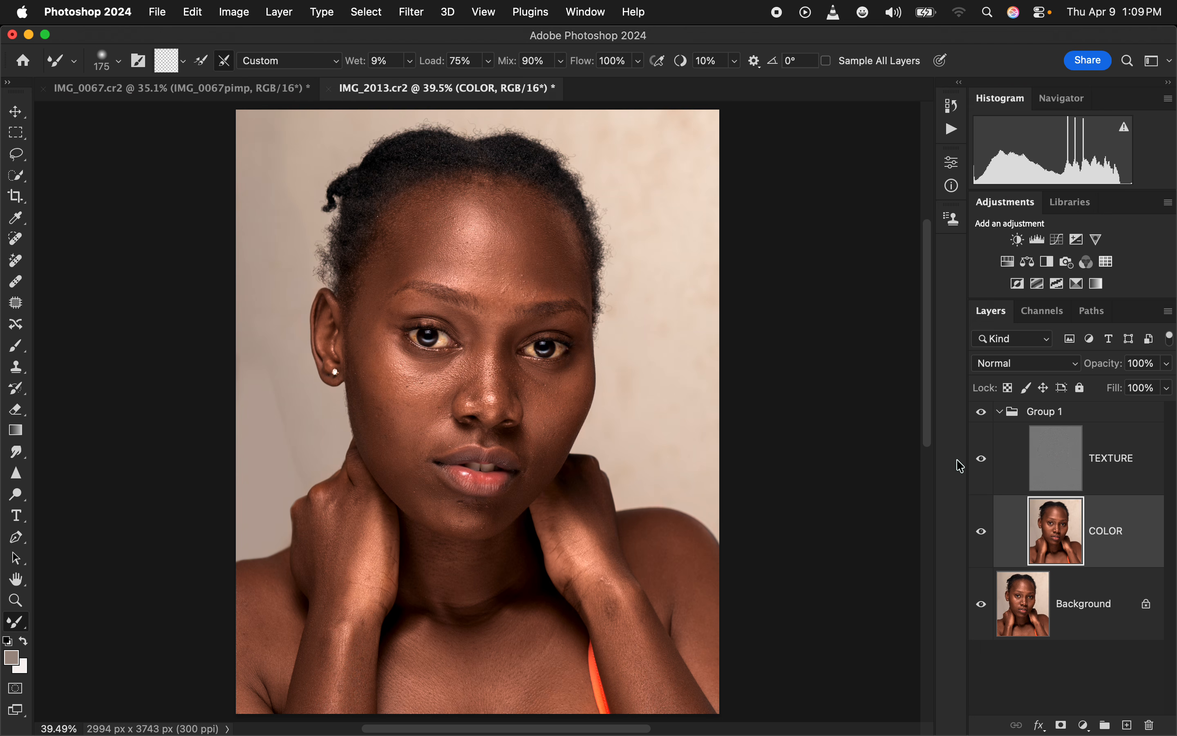
pyautogui.click(982, 459)
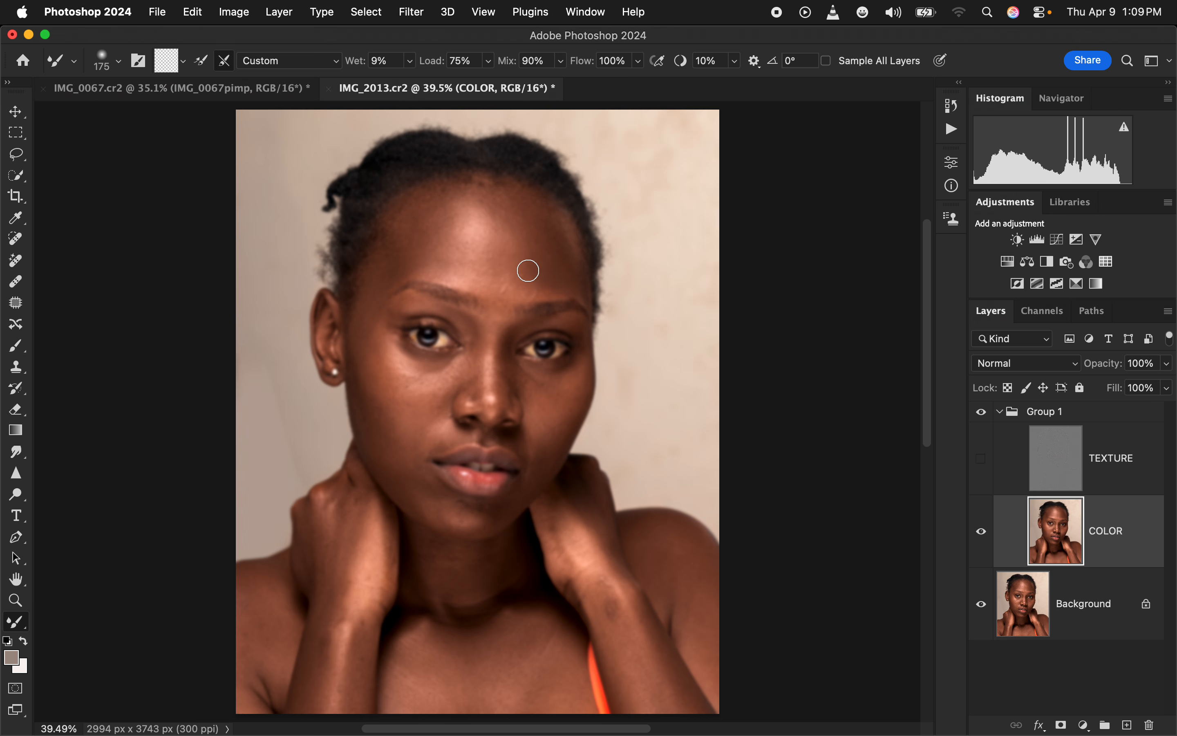
pyautogui.press('super+equal')
pyautogui.press('super+equal')
pyautogui.press('super+equal')
pyautogui.press('super+equal')
pyautogui.press('super+equal')
pyautogui.press('super+equal')
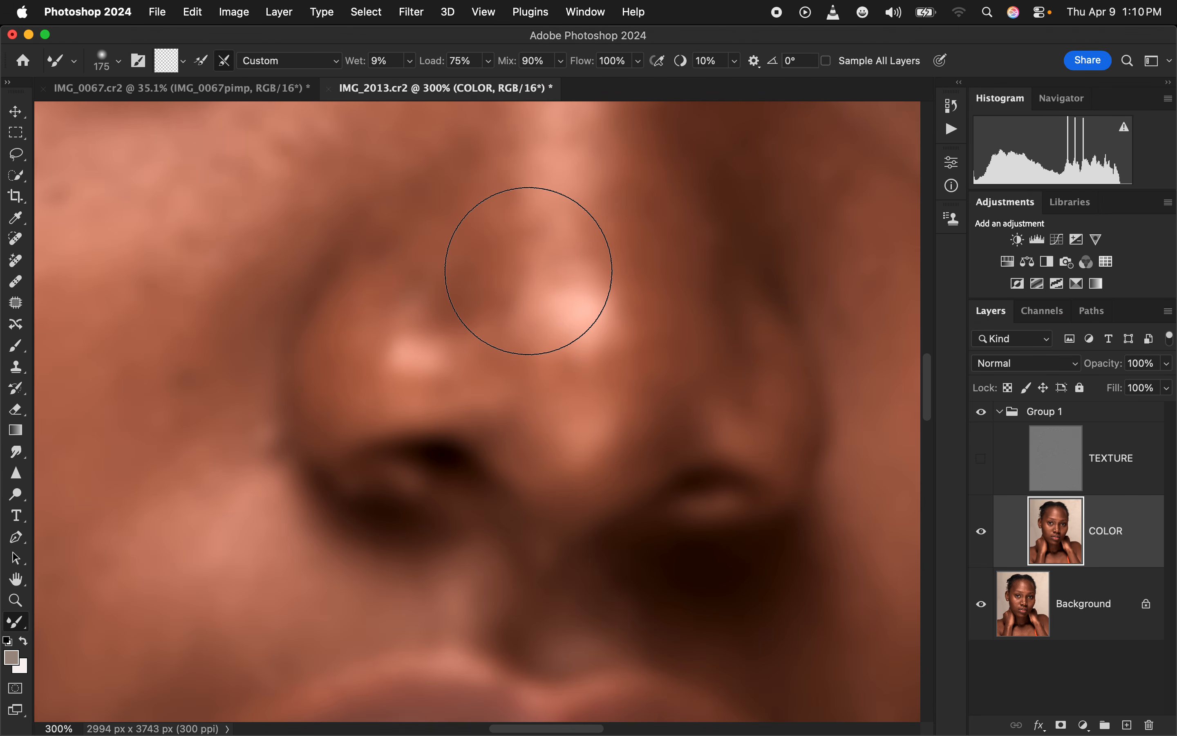
pyautogui.press('super+0')
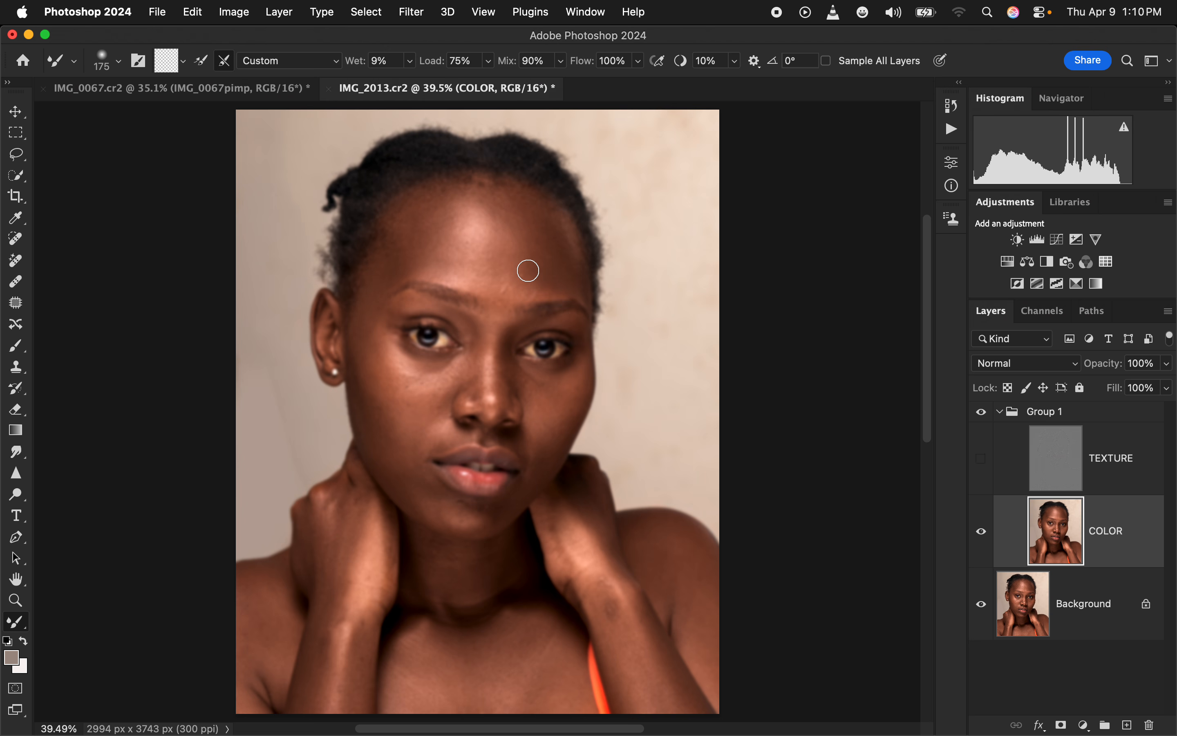
# Smooth the forehead's highlights and shadows on the COLOR layer with the Mixer Brush at 300 px and 200 px
pyautogui.press(']')
pyautogui.press(']')
pyautogui.press(']')
pyautogui.press(']')
pyautogui.press(']')
pyautogui.press(']')
pyautogui.press('[')
pyautogui.press('[')
pyautogui.press('[')
pyautogui.press('[')
pyautogui.press('[')
pyautogui.press(']')
pyautogui.press(']')
pyautogui.press('[')
pyautogui.press('[')
pyautogui.press(']')
pyautogui.press(']')
pyautogui.moveTo(427, 205)
pyautogui.mouseDown()
pyautogui.moveTo(407, 255)
pyautogui.moveTo(425, 220)
pyautogui.moveTo(429, 259)
pyautogui.moveTo(431, 210)
pyautogui.moveTo(428, 253)
pyautogui.moveTo(427, 220)
pyautogui.moveTo(391, 265)
pyautogui.moveTo(417, 225)
pyautogui.moveTo(400, 249)
pyautogui.moveTo(426, 262)
pyautogui.moveTo(431, 205)
pyautogui.moveTo(522, 235)
pyautogui.moveTo(522, 224)
pyautogui.moveTo(526, 282)
pyautogui.moveTo(526, 224)
pyautogui.moveTo(539, 233)
pyautogui.moveTo(502, 199)
pyautogui.moveTo(546, 220)
pyautogui.mouseUp()
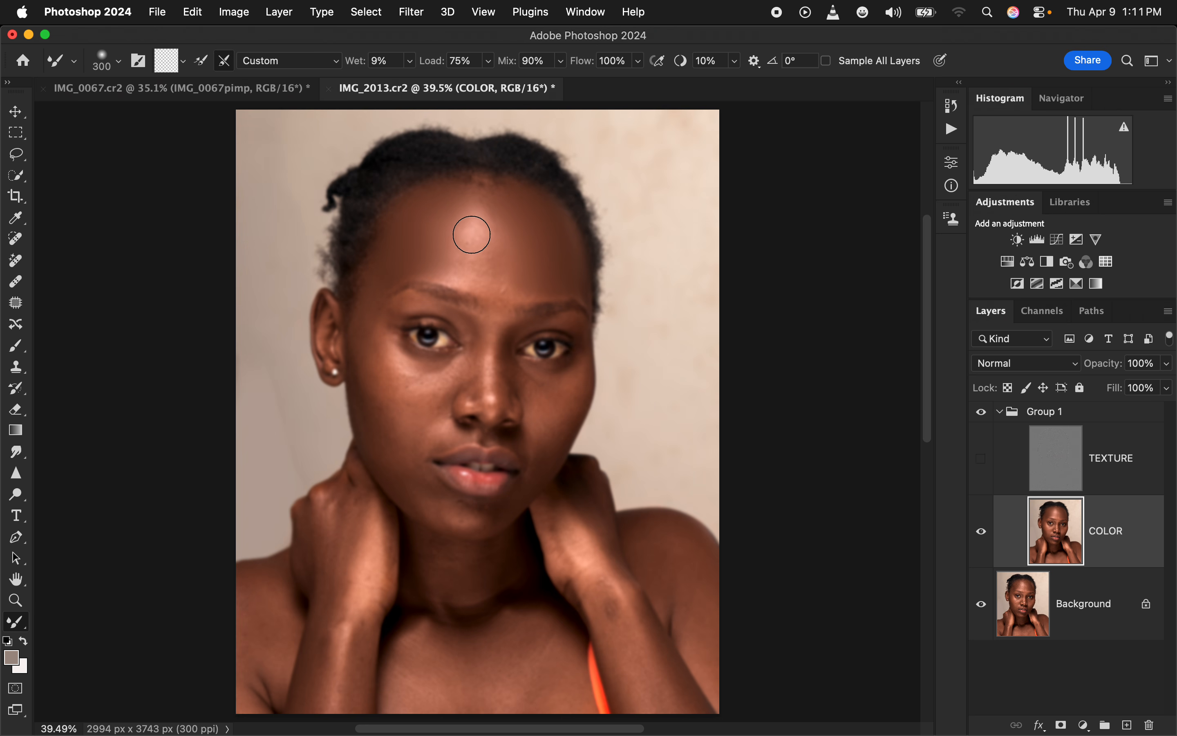
pyautogui.moveTo(473, 217)
pyautogui.mouseDown()
pyautogui.moveTo(485, 277)
pyautogui.moveTo(475, 237)
pyautogui.moveTo(478, 263)
pyautogui.moveTo(488, 229)
pyautogui.moveTo(468, 215)
pyautogui.moveTo(465, 242)
pyautogui.moveTo(491, 268)
pyautogui.mouseUp()
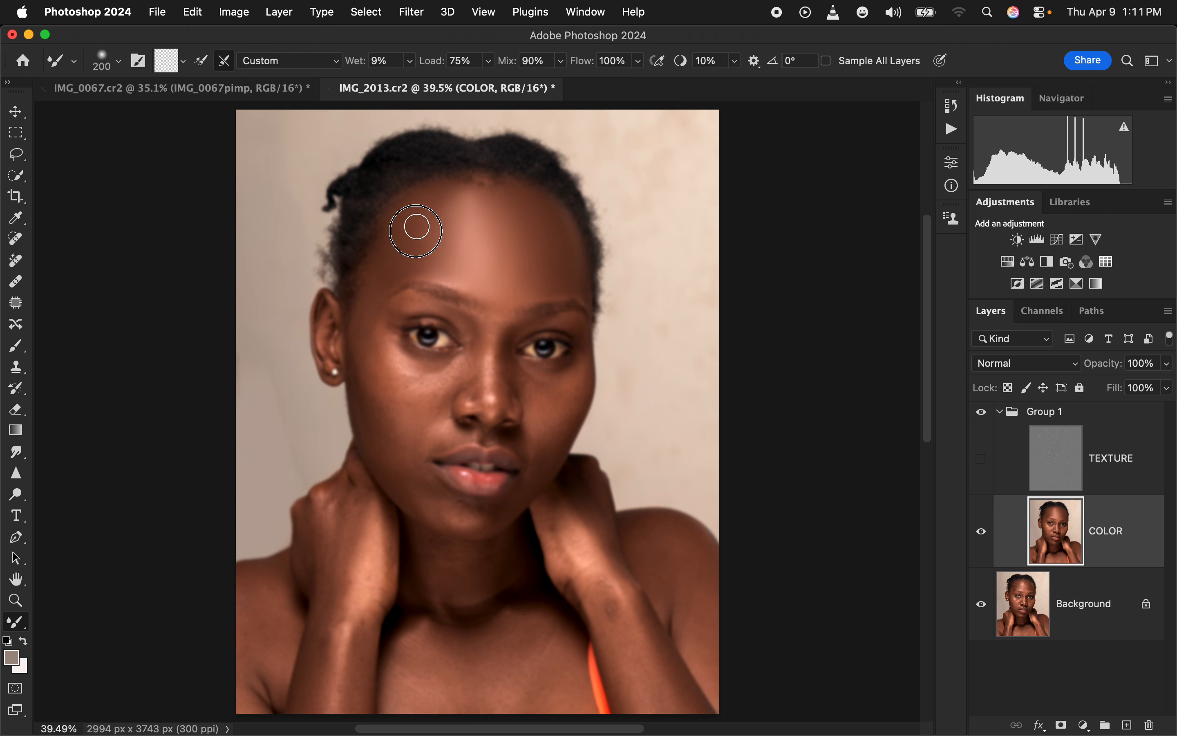
# Show the TEXTURE layer again and compare the portrait with Group 1 hidden and shown
pyautogui.click(982, 473)
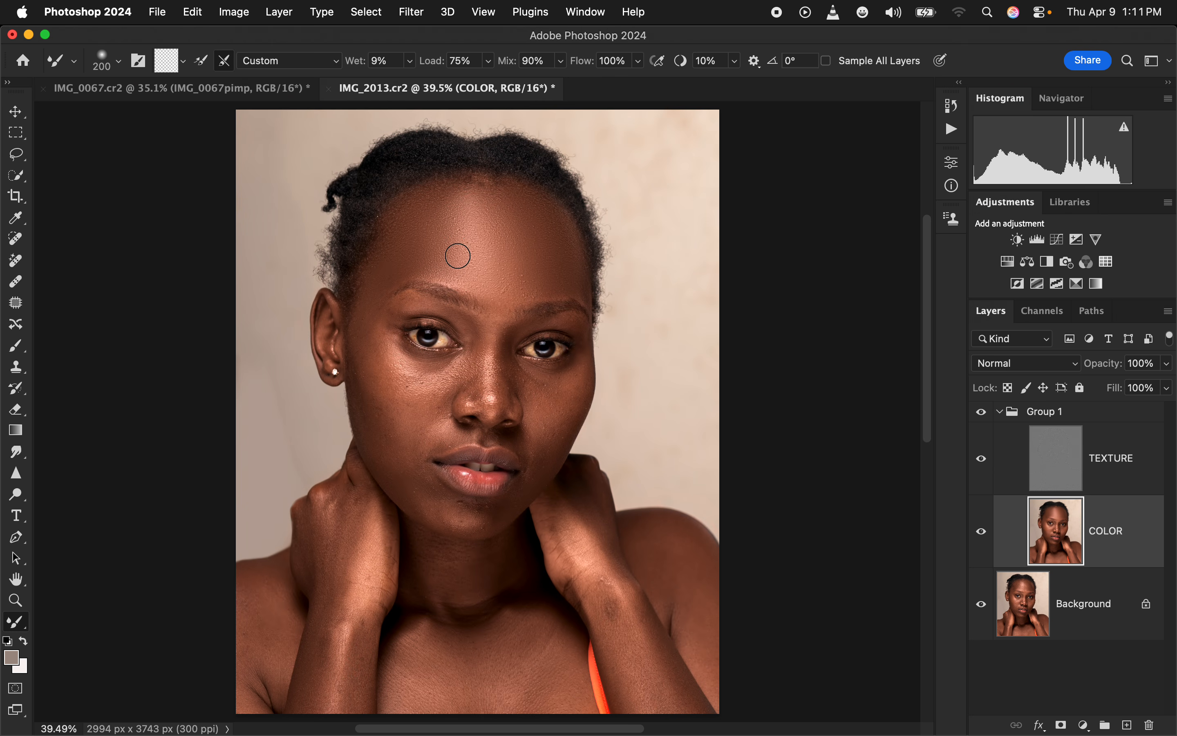
pyautogui.click(982, 412)
pyautogui.click(981, 412)
pyautogui.click(994, 419)
pyautogui.click(983, 413)
pyautogui.click(983, 414)
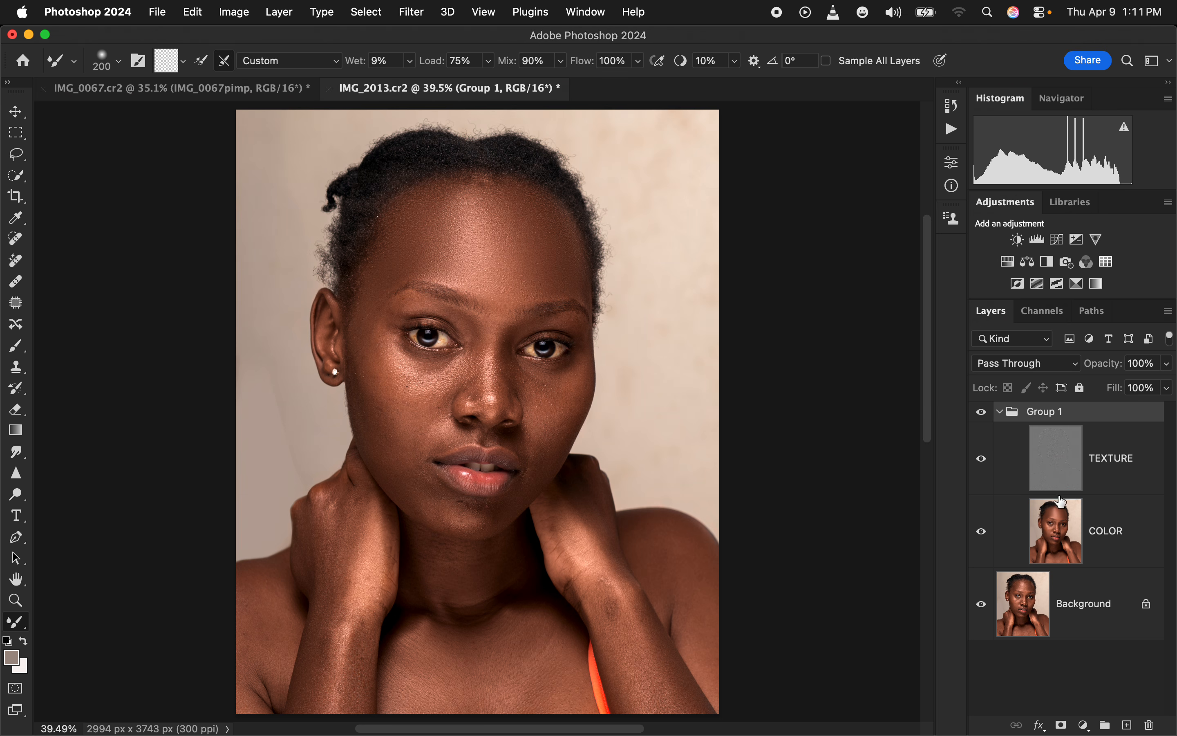
# Blend the cheeks, nose and eye surroundings on the COLOR layer with the Mixer Brush at 200 px and 150 px, and compare with Group 1 hidden
pyautogui.click(1113, 540)
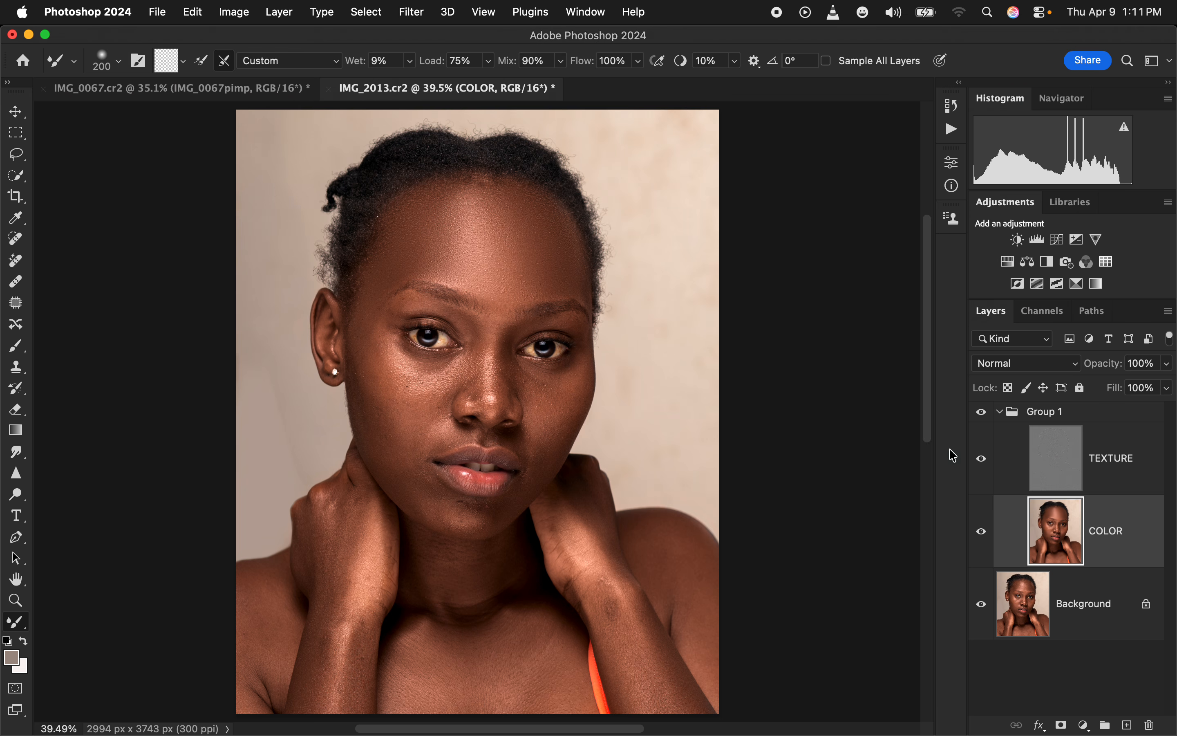
pyautogui.moveTo(367, 340)
pyautogui.mouseDown()
pyautogui.moveTo(389, 391)
pyautogui.moveTo(384, 358)
pyautogui.moveTo(410, 381)
pyautogui.moveTo(422, 369)
pyautogui.moveTo(420, 388)
pyautogui.moveTo(399, 385)
pyautogui.moveTo(388, 341)
pyautogui.moveTo(373, 394)
pyautogui.moveTo(399, 427)
pyautogui.moveTo(358, 342)
pyautogui.moveTo(414, 360)
pyautogui.mouseUp()
pyautogui.moveTo(535, 384)
pyautogui.mouseDown()
pyautogui.moveTo(576, 382)
pyautogui.moveTo(563, 416)
pyautogui.moveTo(531, 386)
pyautogui.moveTo(540, 379)
pyautogui.moveTo(559, 413)
pyautogui.moveTo(544, 450)
pyautogui.moveTo(389, 393)
pyautogui.moveTo(407, 421)
pyautogui.moveTo(405, 404)
pyautogui.moveTo(379, 424)
pyautogui.moveTo(394, 444)
pyautogui.moveTo(454, 370)
pyautogui.mouseUp()
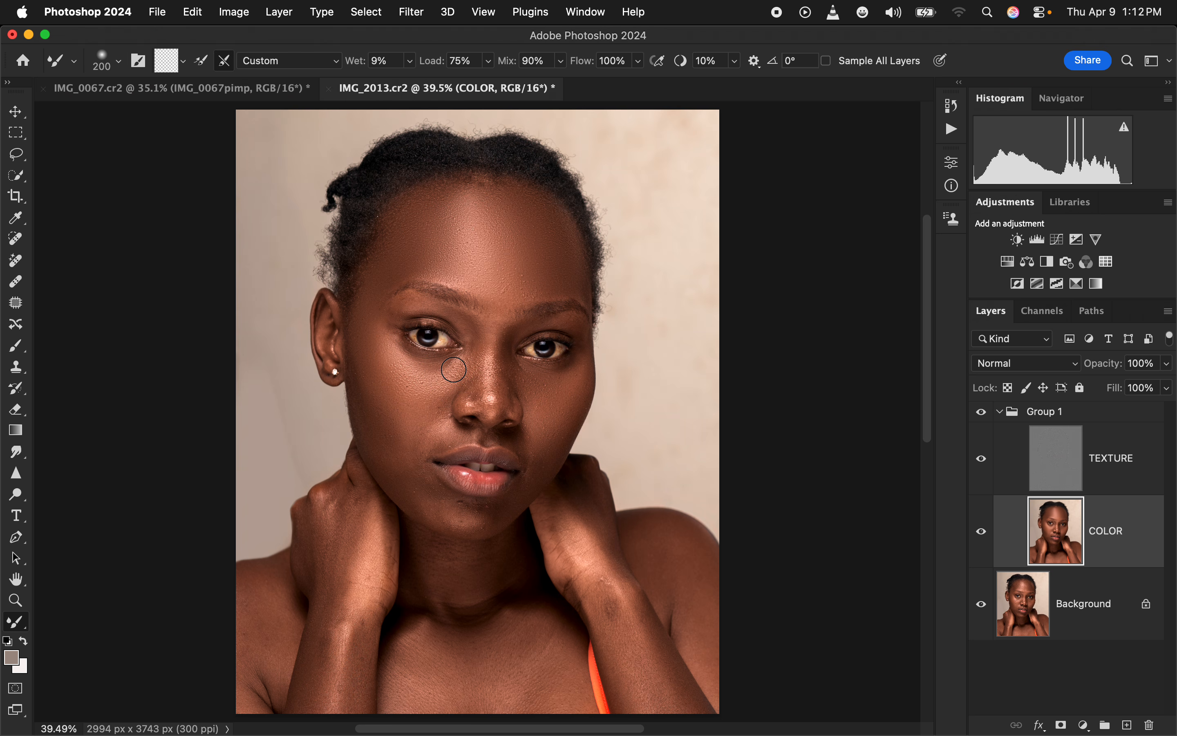
pyautogui.press('[')
pyautogui.press('[')
pyautogui.moveTo(479, 344)
pyautogui.mouseDown()
pyautogui.moveTo(472, 388)
pyautogui.moveTo(475, 368)
pyautogui.moveTo(502, 374)
pyautogui.moveTo(499, 395)
pyautogui.moveTo(508, 347)
pyautogui.moveTo(497, 316)
pyautogui.moveTo(492, 404)
pyautogui.moveTo(493, 340)
pyautogui.moveTo(494, 351)
pyautogui.moveTo(424, 307)
pyautogui.moveTo(387, 311)
pyautogui.mouseUp()
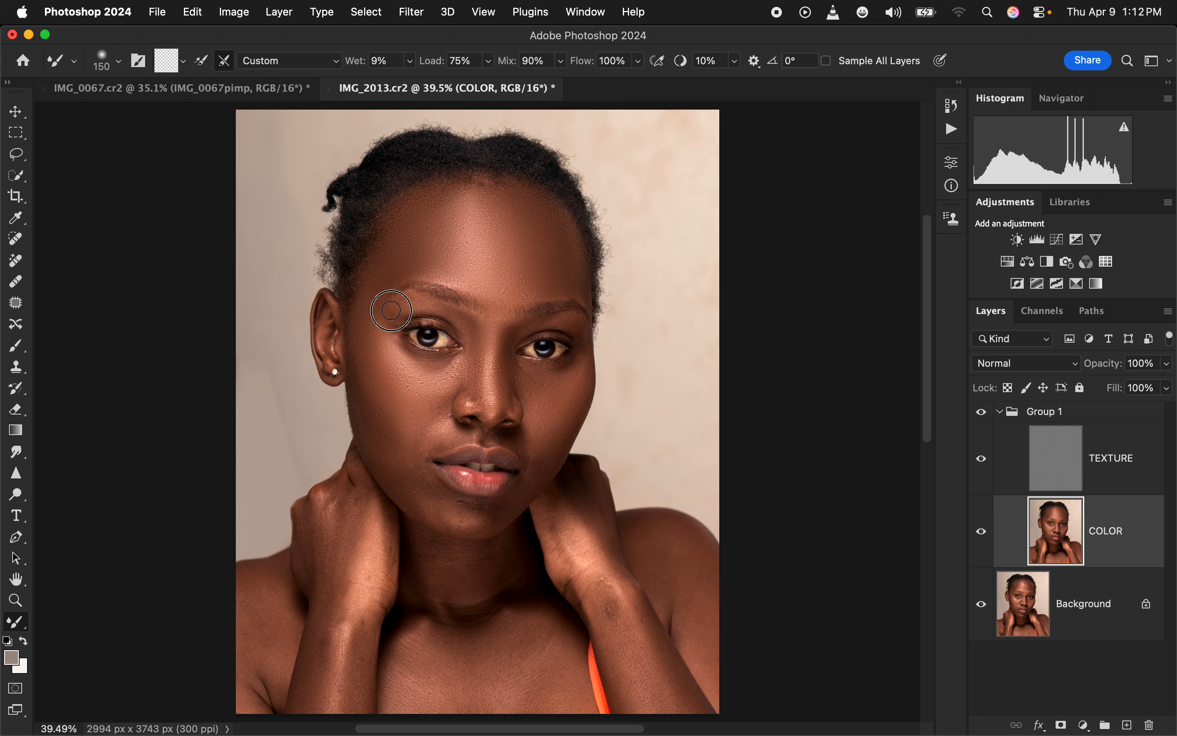
pyautogui.click(982, 413)
pyautogui.click(986, 411)
# Select the TEXTURE layer and activate the Clone Stamp Tool with a Soft Round tip at 0% hardness, sampling the Current Layer
pyautogui.click(1127, 481)
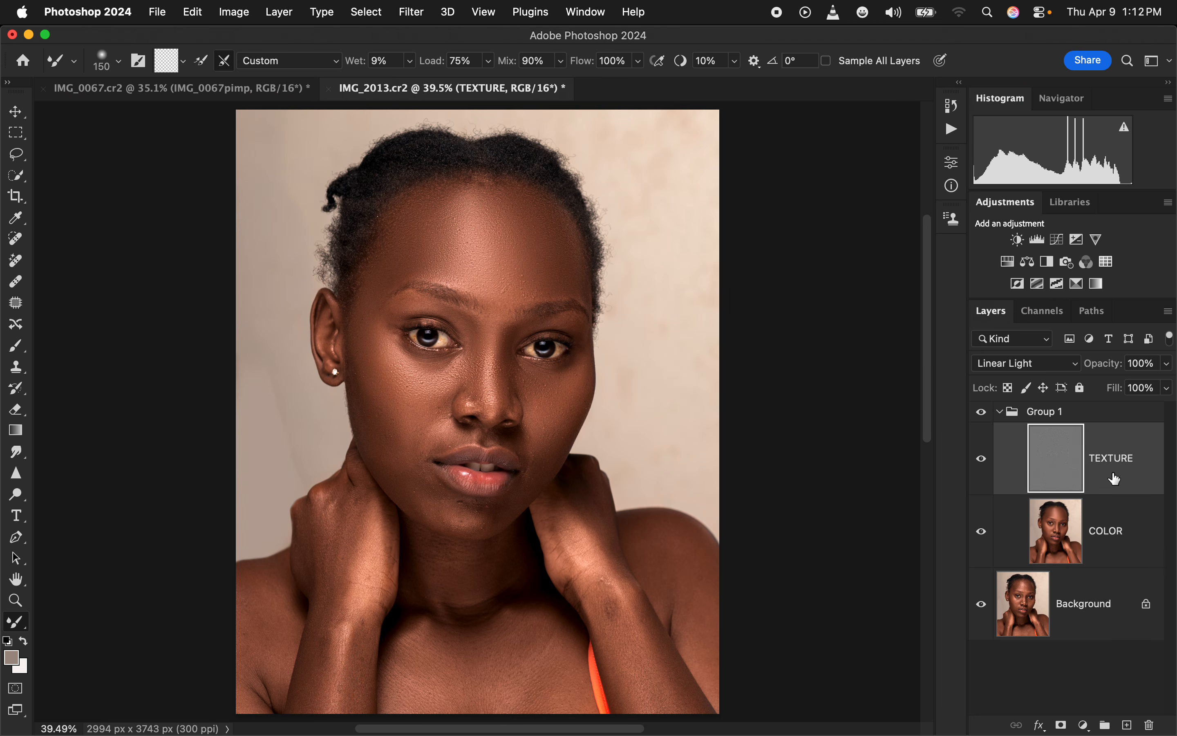
pyautogui.click(15, 366)
pyautogui.click(118, 61)
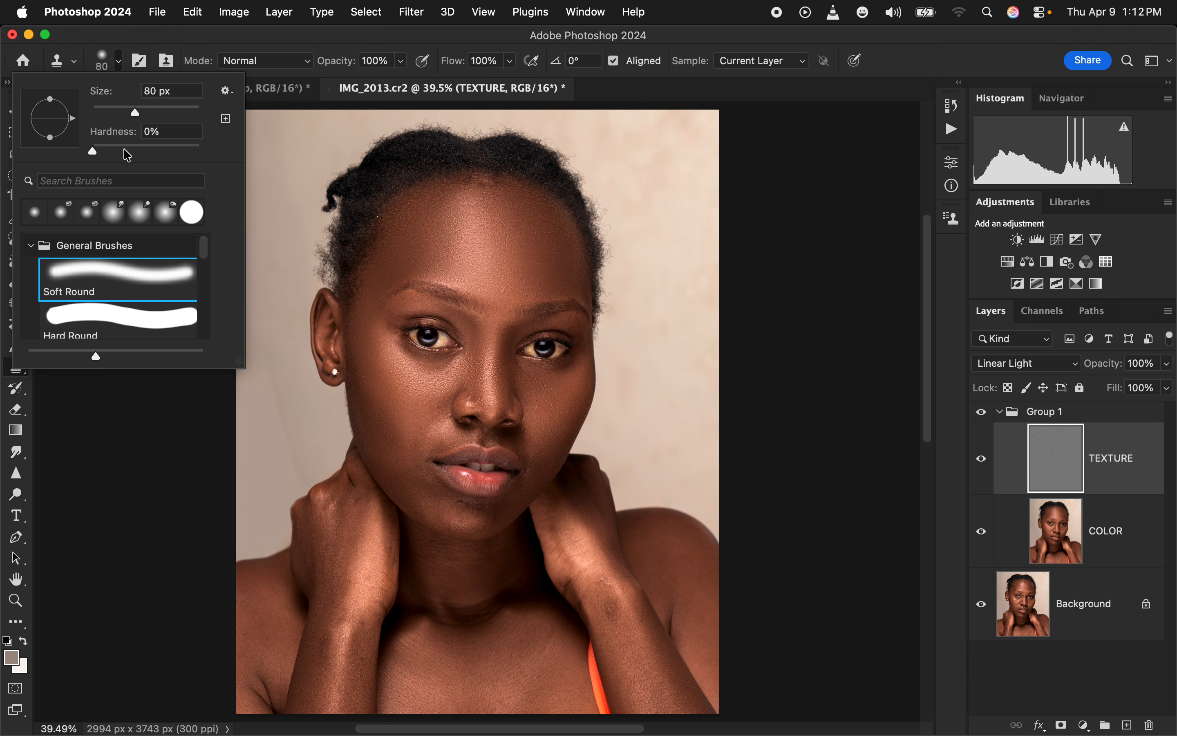
pyautogui.click(310, 38)
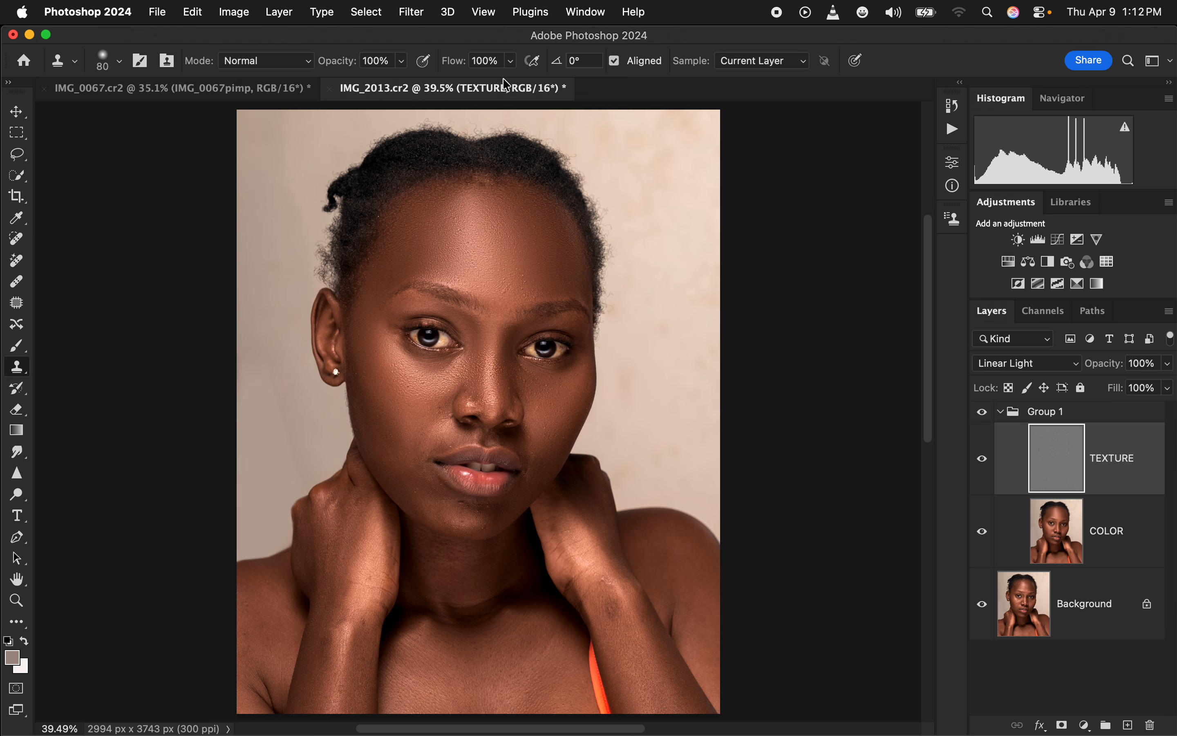
pyautogui.click(782, 72)
pyautogui.click(784, 66)
# Clone clean skin texture over the cluster of bumps on the forehead above her left eyebrow with a 35 px brush
pyautogui.press('super+equal')
pyautogui.press('super+equal')
pyautogui.press('super+equal')
pyautogui.press('super+equal')
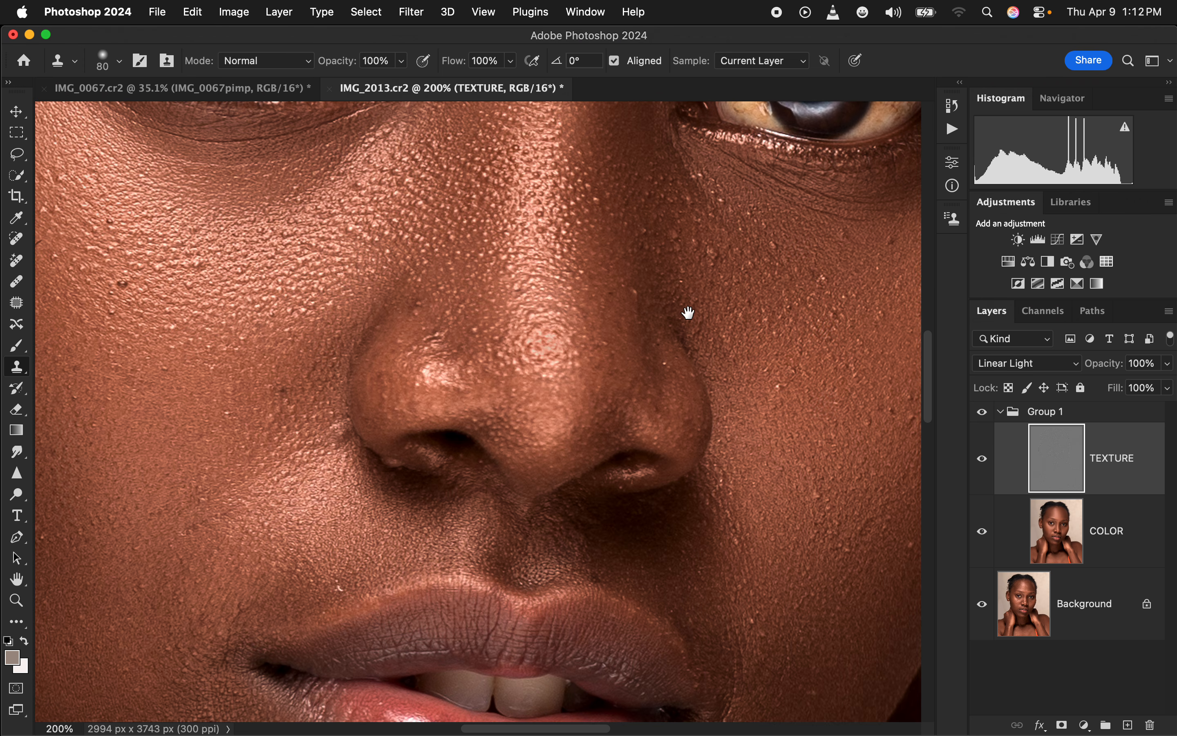
pyautogui.scroll(15, 689, 312)
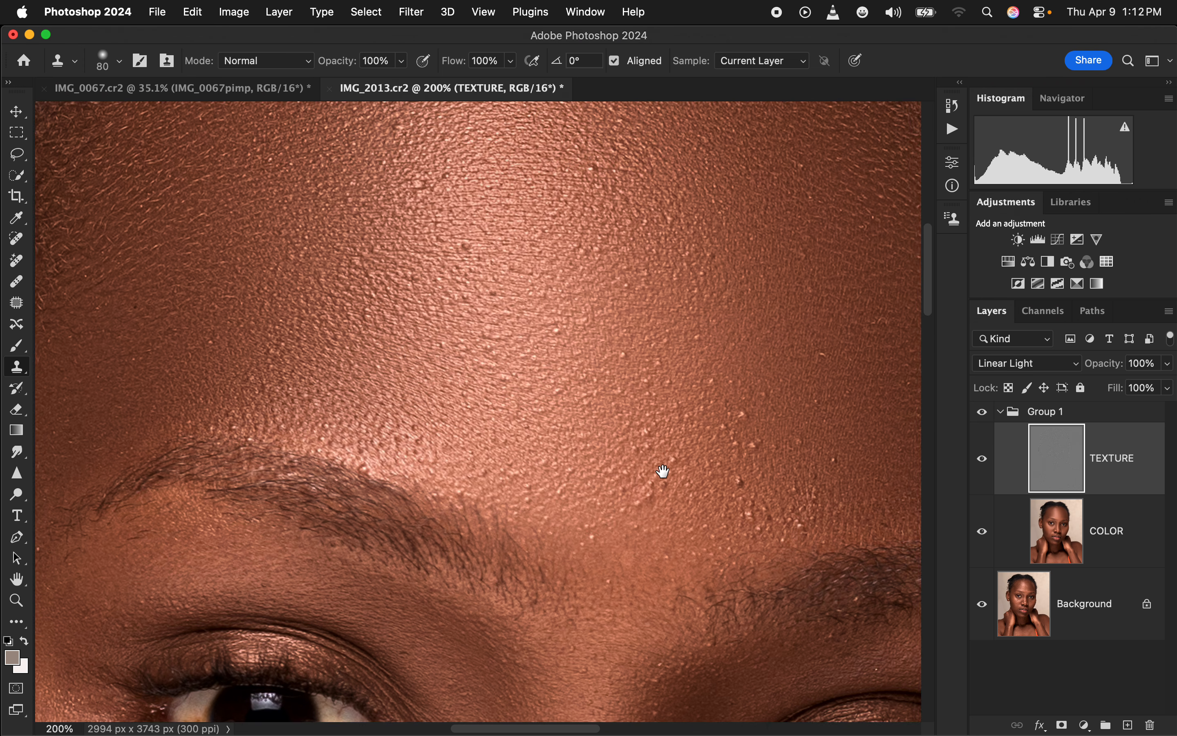
pyautogui.scroll(3, 662, 472)
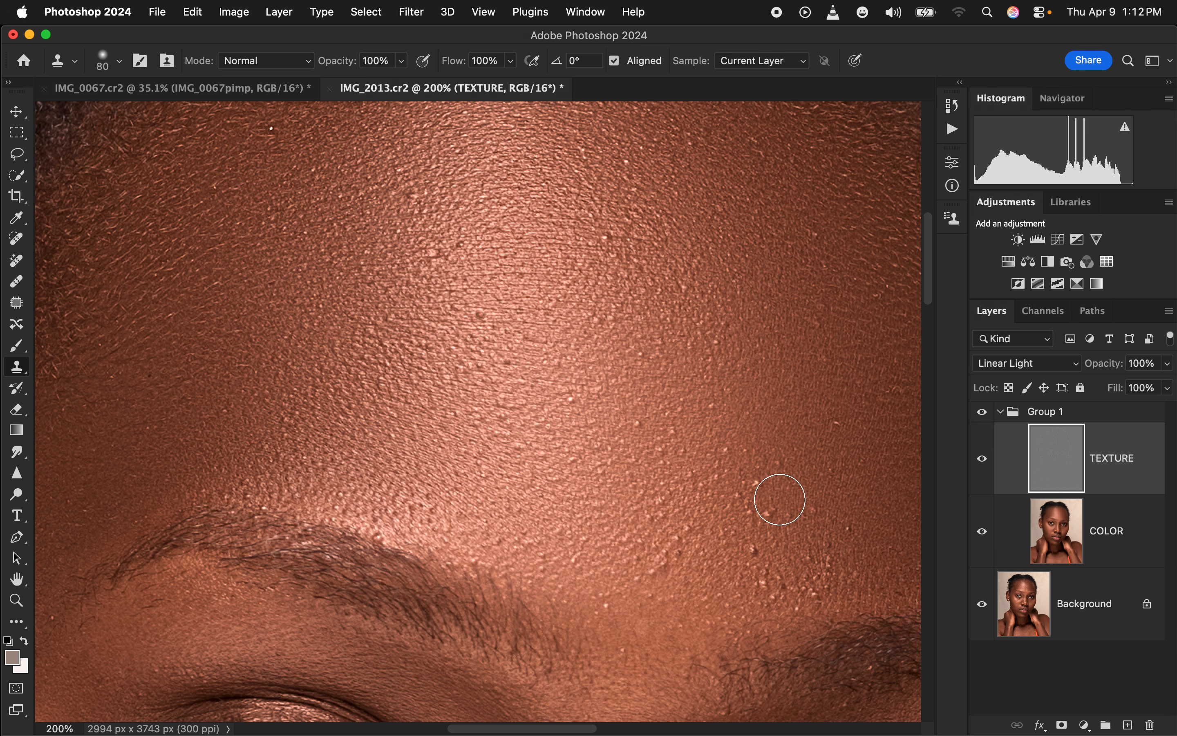
pyautogui.press('[')
pyautogui.press('[')
pyautogui.press('[')
pyautogui.press('[')
pyautogui.press('[')
pyautogui.press('[')
pyautogui.press('[')
pyautogui.press('[')
pyautogui.keyDown('alt'); pyautogui.click(864, 537); pyautogui.keyUp('alt')
pyautogui.press(']')
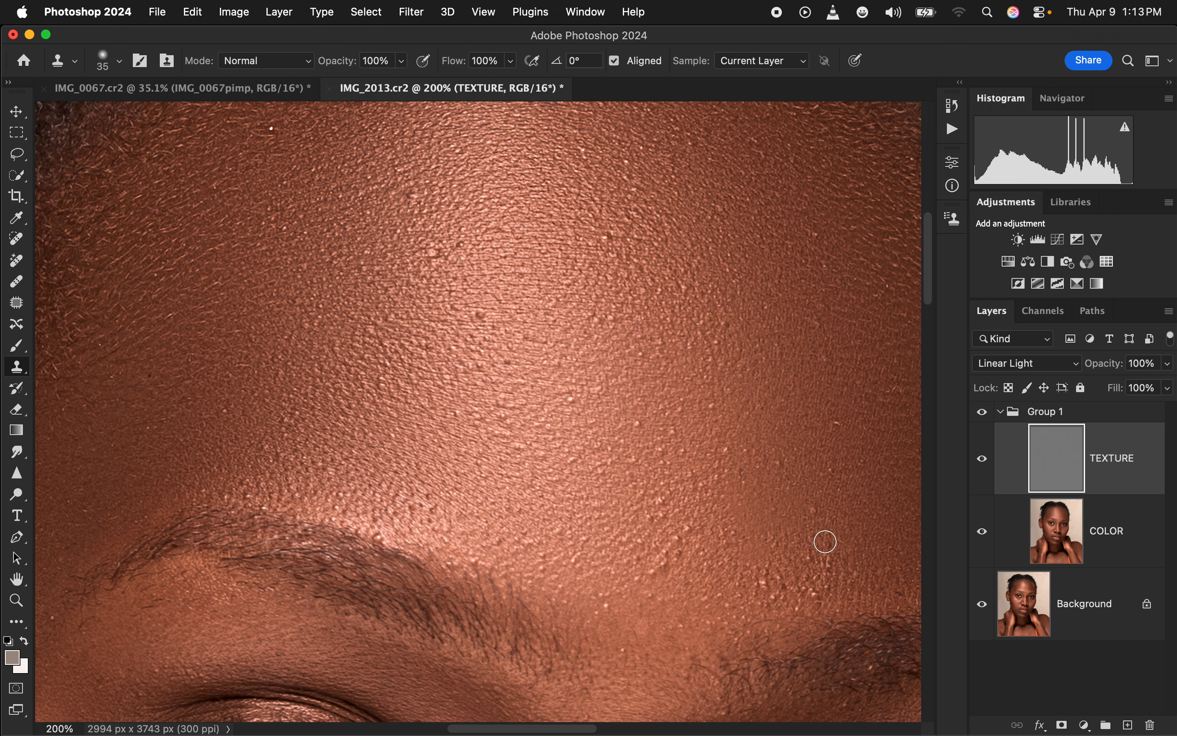
pyautogui.keyDown('alt'); pyautogui.click(841, 544); pyautogui.keyUp('alt')
pyautogui.moveTo(827, 571)
pyautogui.mouseDown()
pyautogui.moveTo(841, 573)
pyautogui.moveTo(767, 580)
pyautogui.mouseUp()
pyautogui.keyDown('alt'); pyautogui.click(815, 508); pyautogui.keyUp('alt')
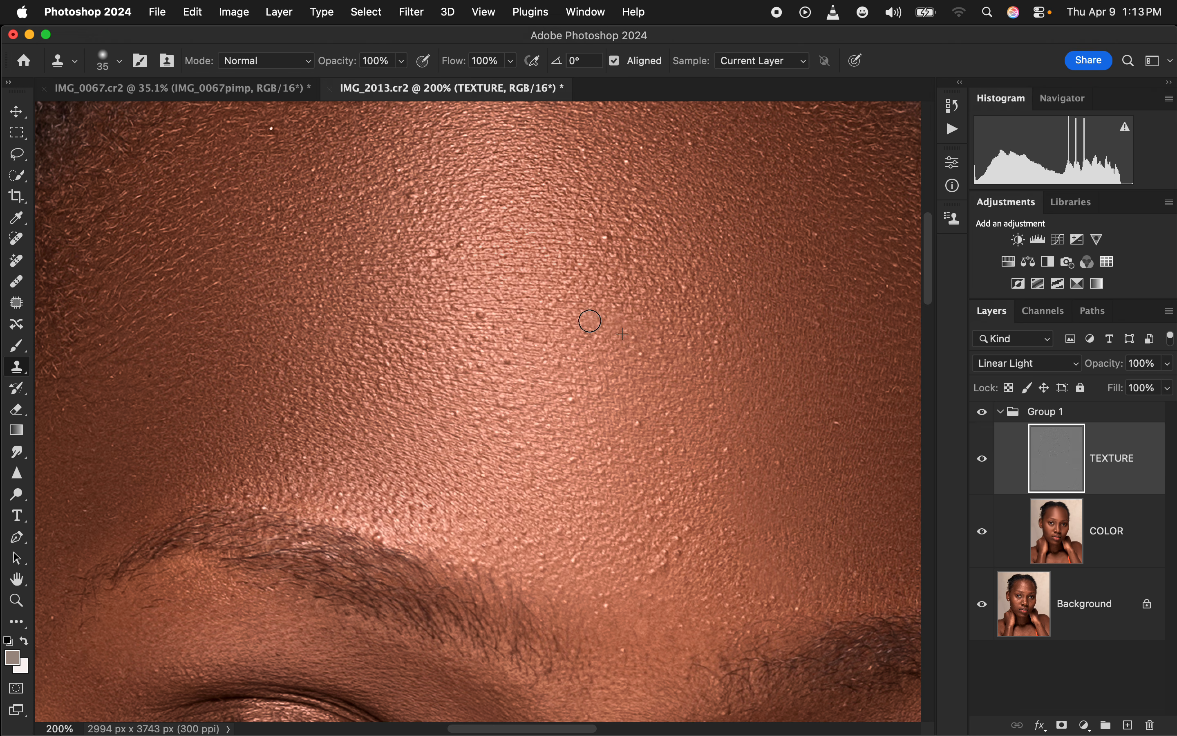
pyautogui.press('super+0')
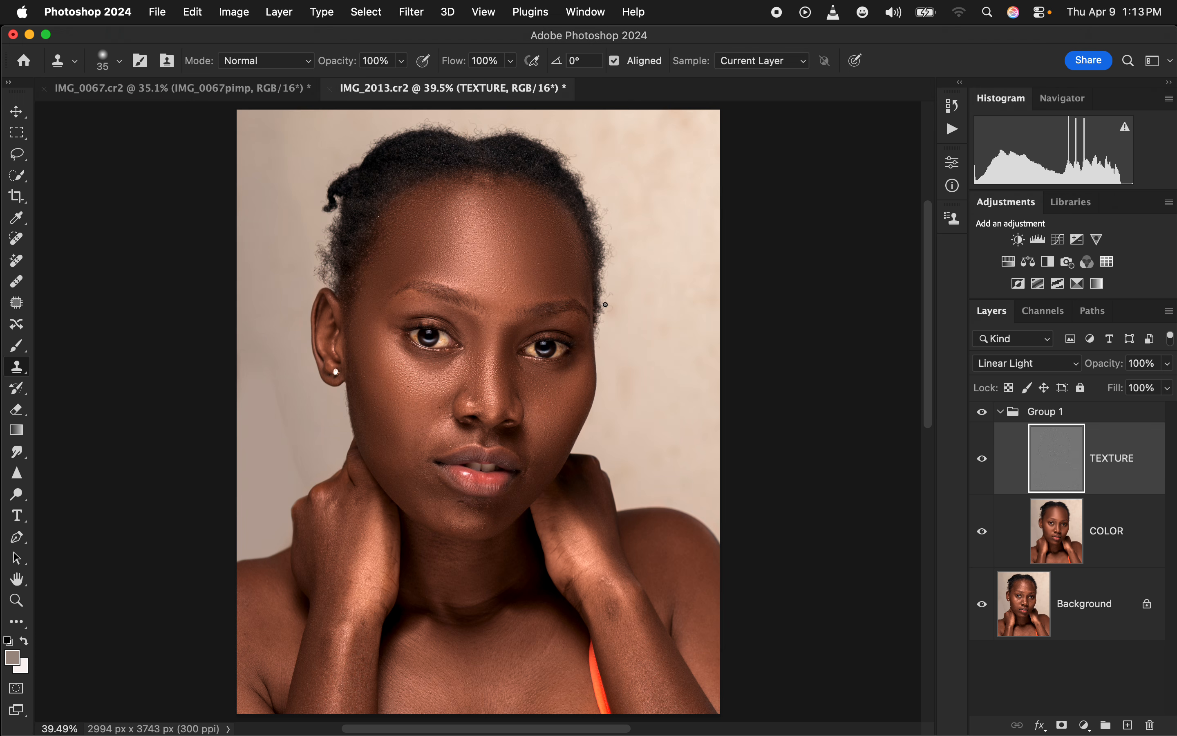